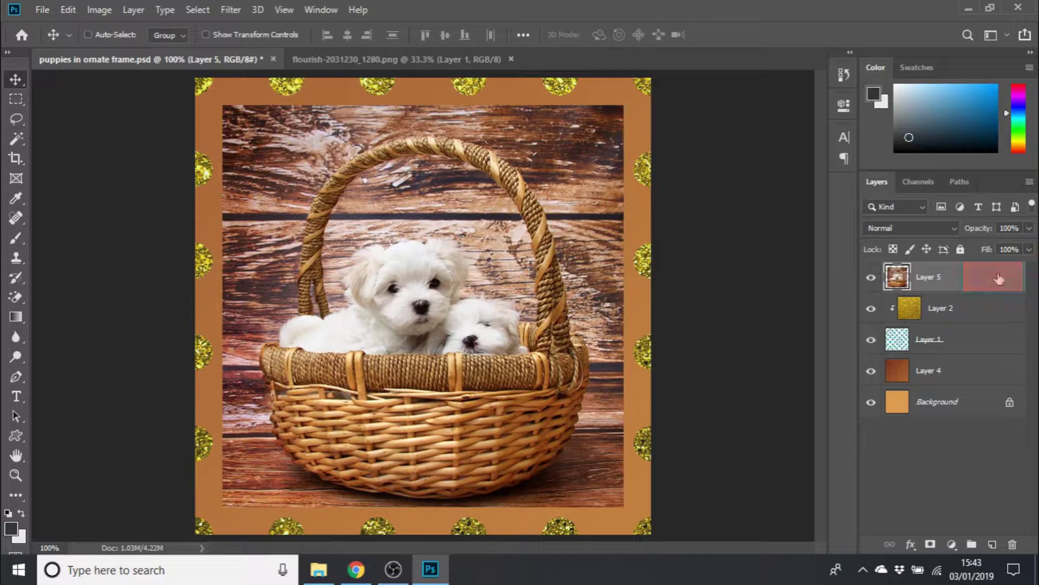
Add a pink Stroke effect of about 13 px to the puppy photo layer (Layer 5).
double_click(999, 279)
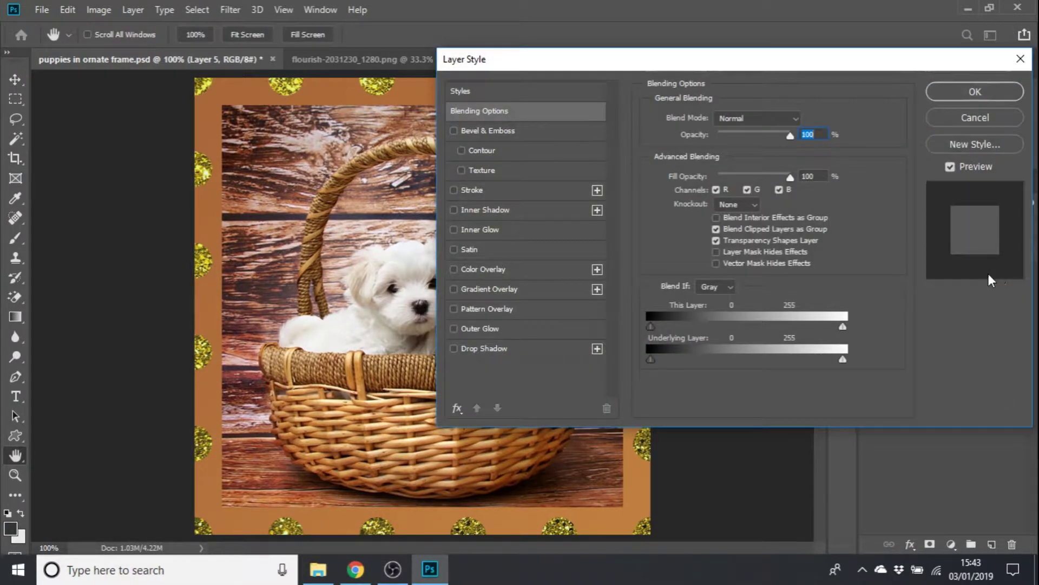
left_click_drag(547, 66, 612, 77)
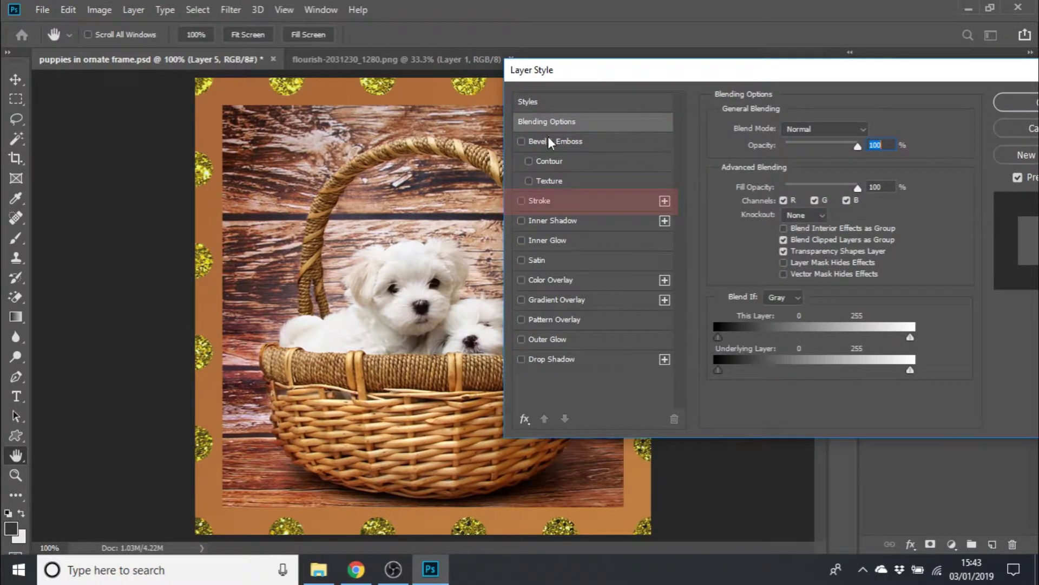
left_click(567, 199)
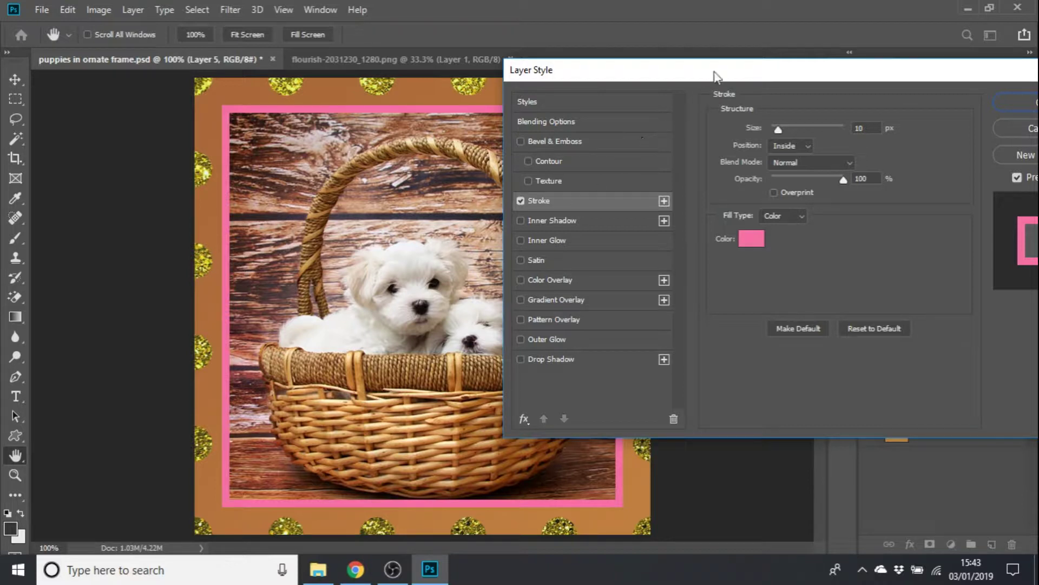
left_click_drag(714, 75, 674, 77)
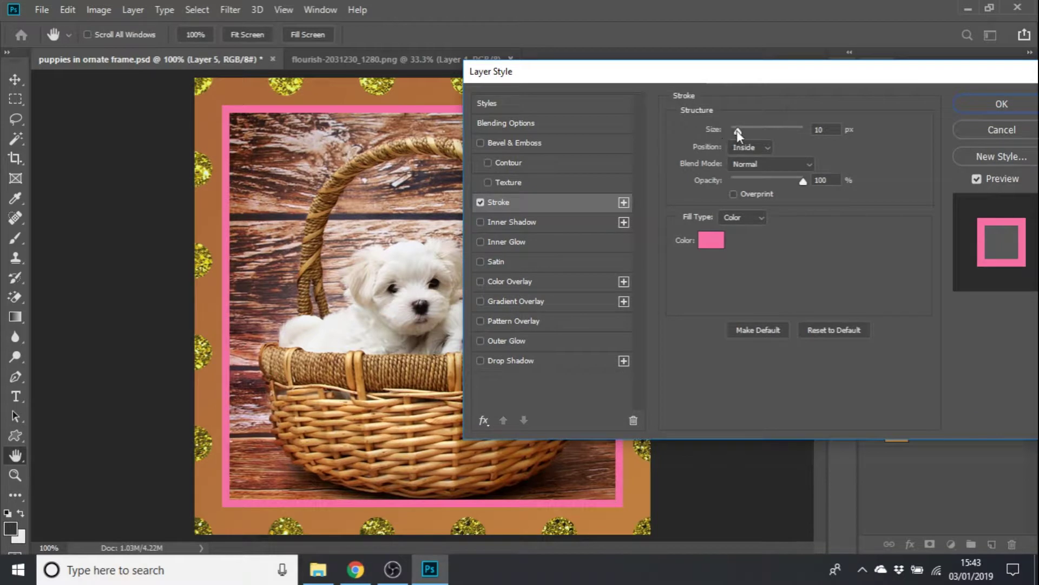
left_click_drag(737, 131, 739, 130)
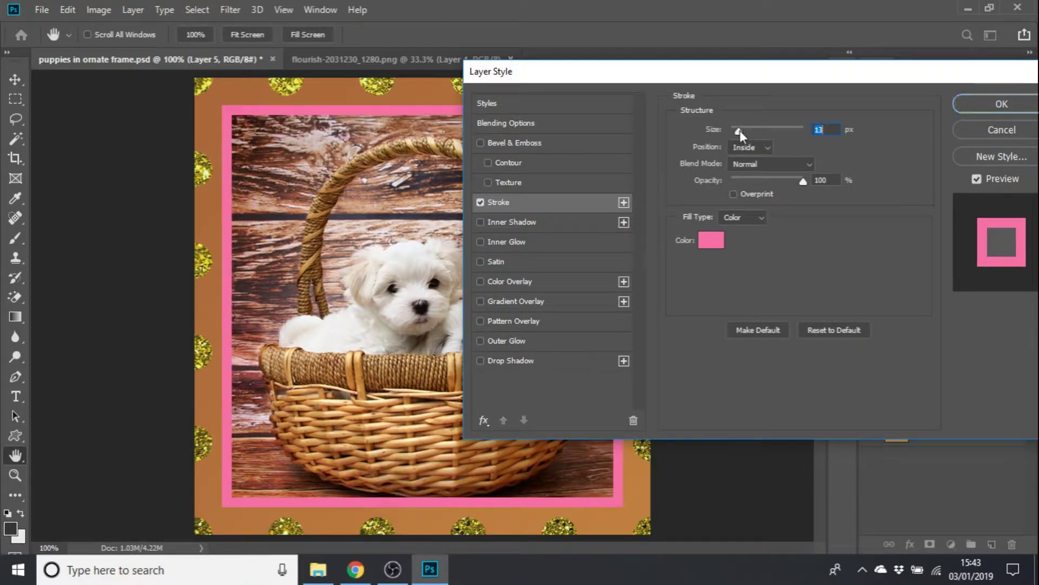
Try magenta and green hues, then sample a dark brownish-black from the photo as the stroke colour.
left_click(706, 236)
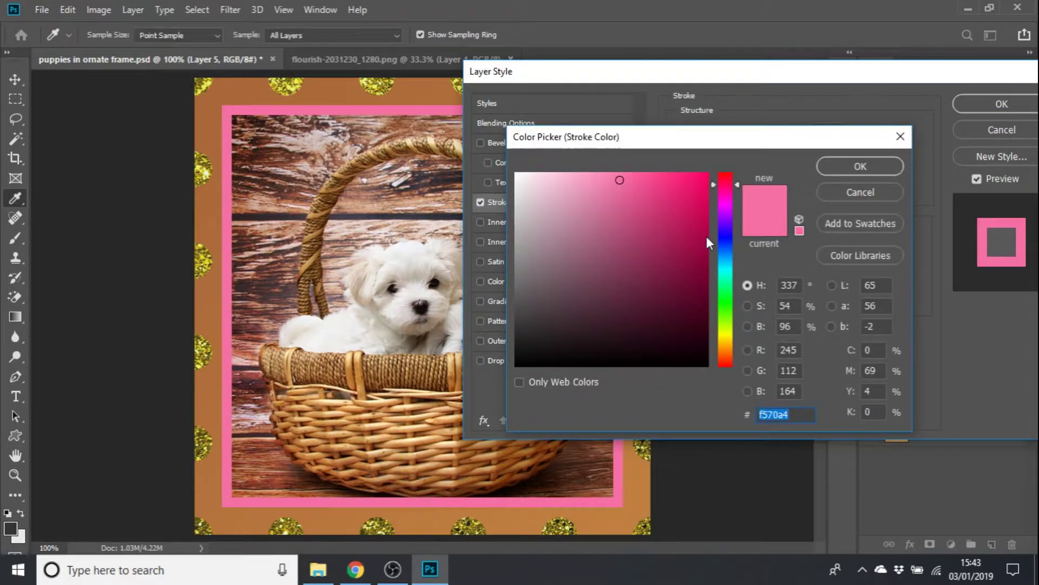
left_click_drag(707, 238, 677, 242)
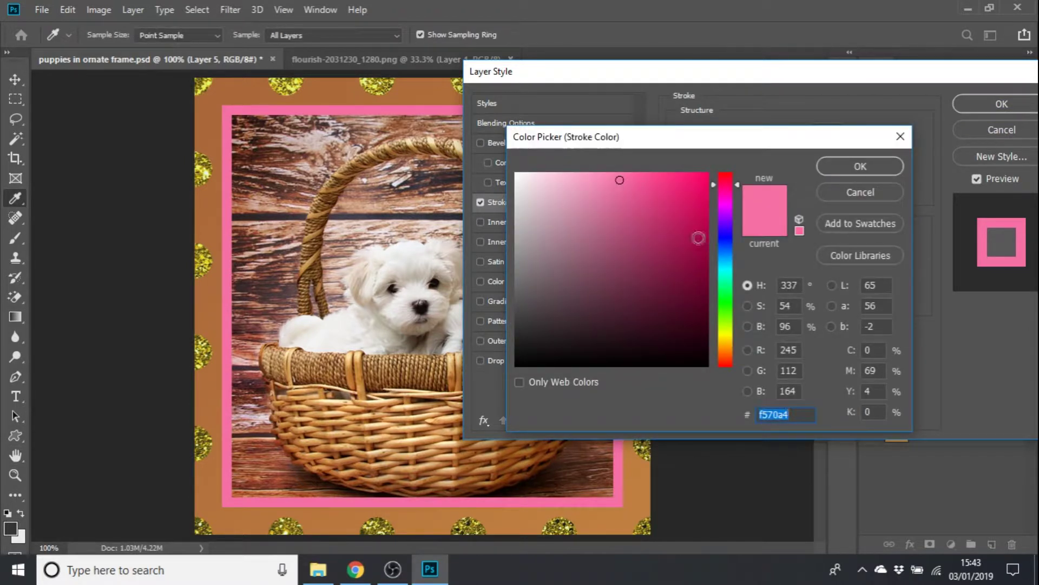
left_click(736, 298)
left_click(623, 313)
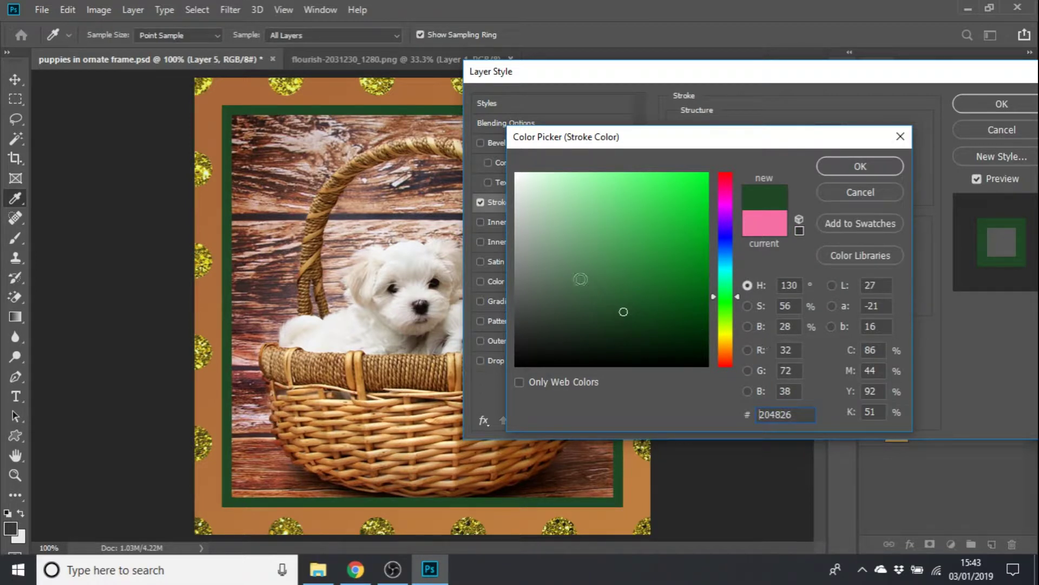
left_click(297, 211)
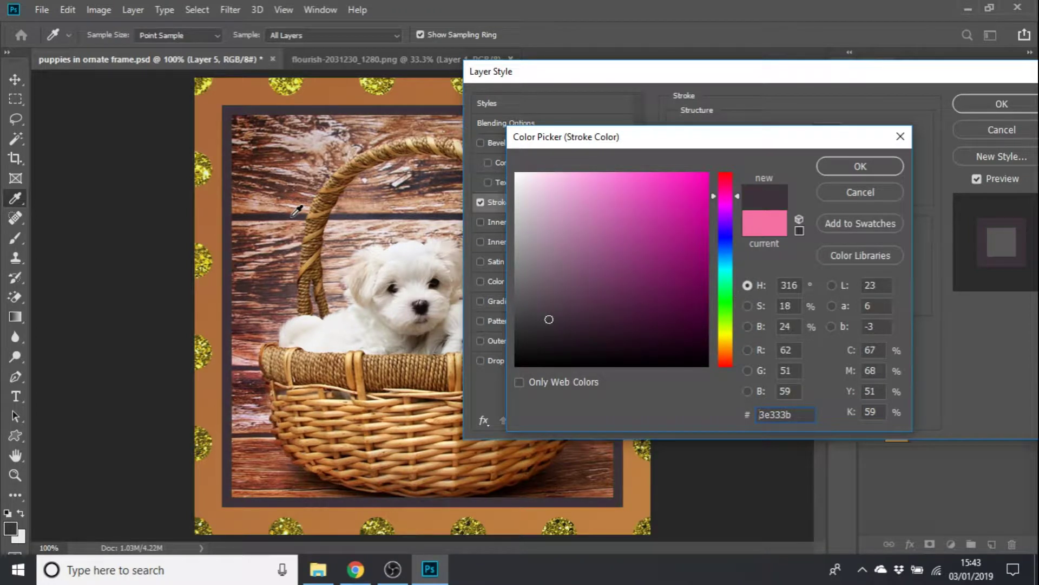
left_click(279, 140)
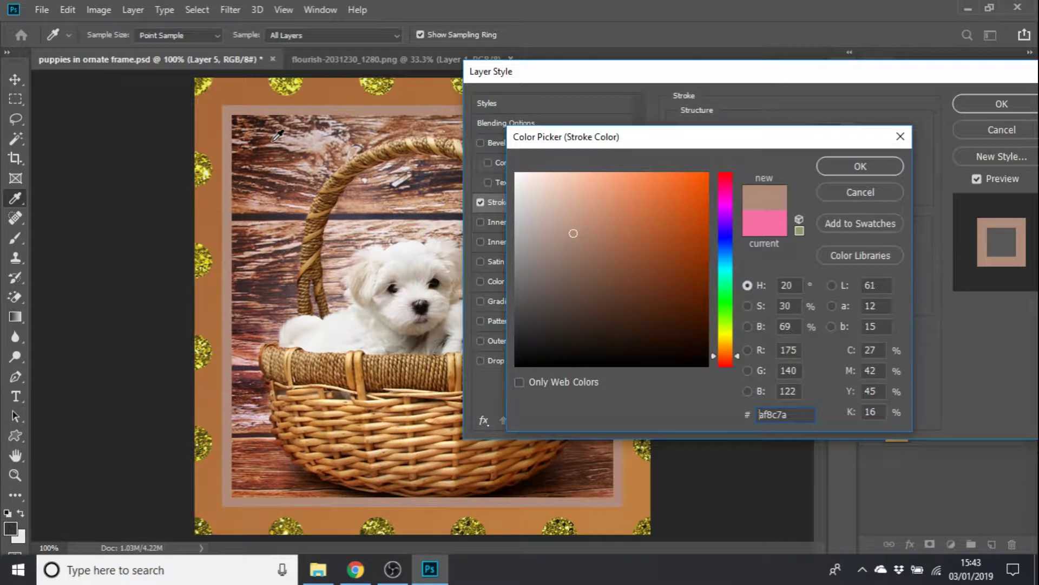
left_click(271, 251)
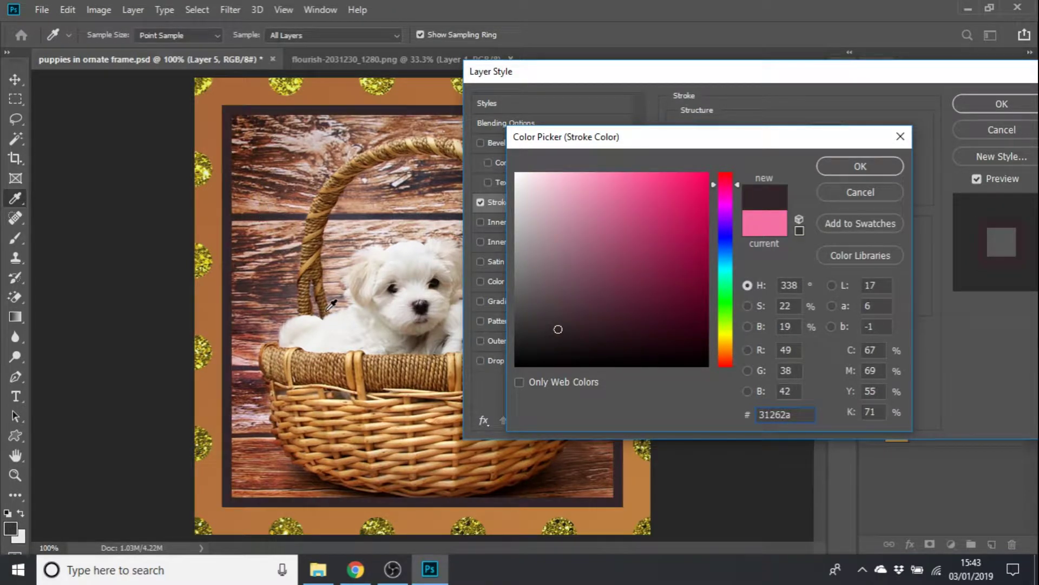
left_click(850, 166)
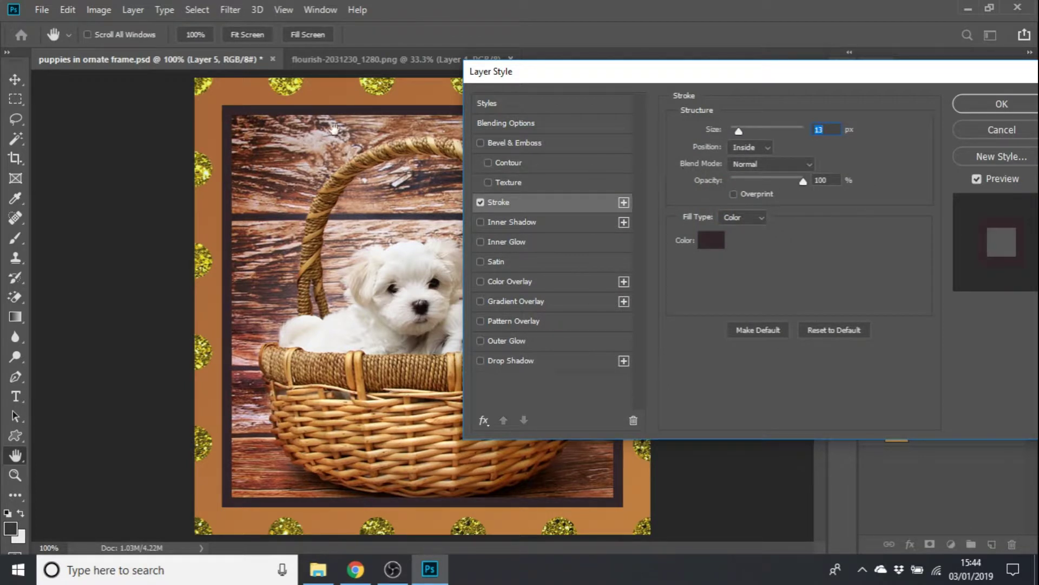
Set the stroke position to Outside, then Center, and apply the layer style.
left_click(240, 114)
left_click(751, 148)
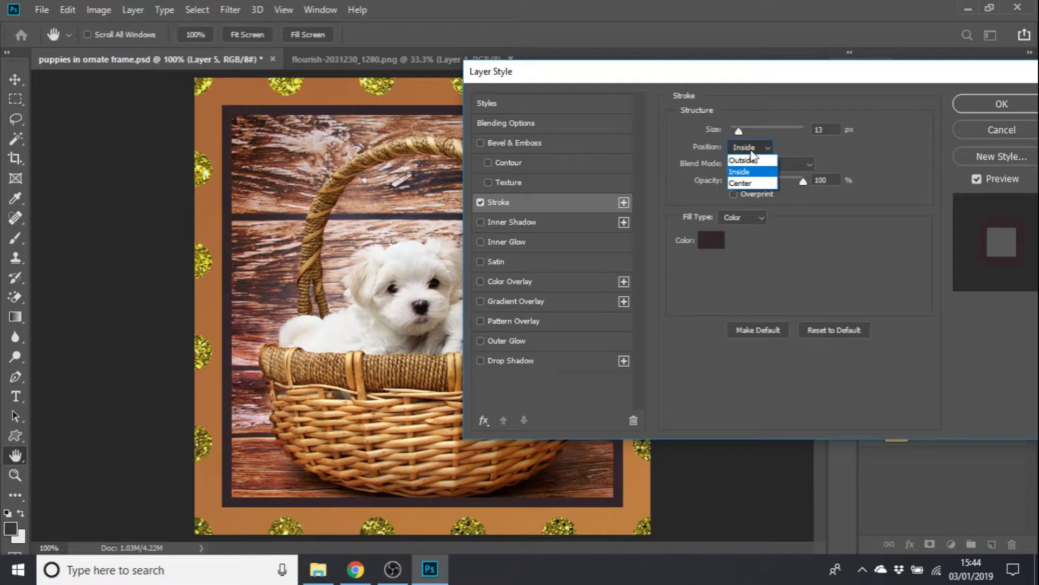
left_click(740, 160)
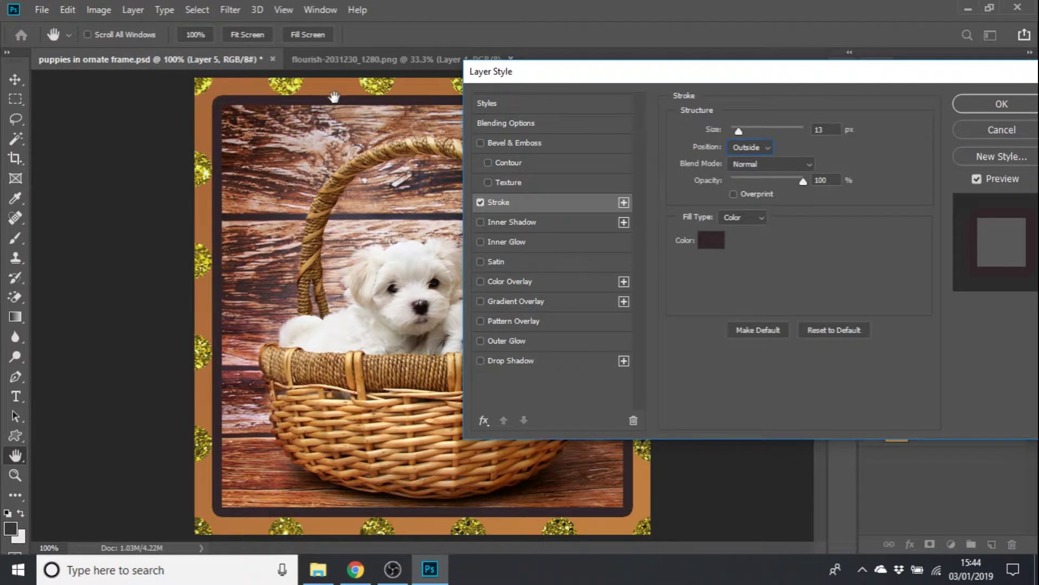
left_click(752, 147)
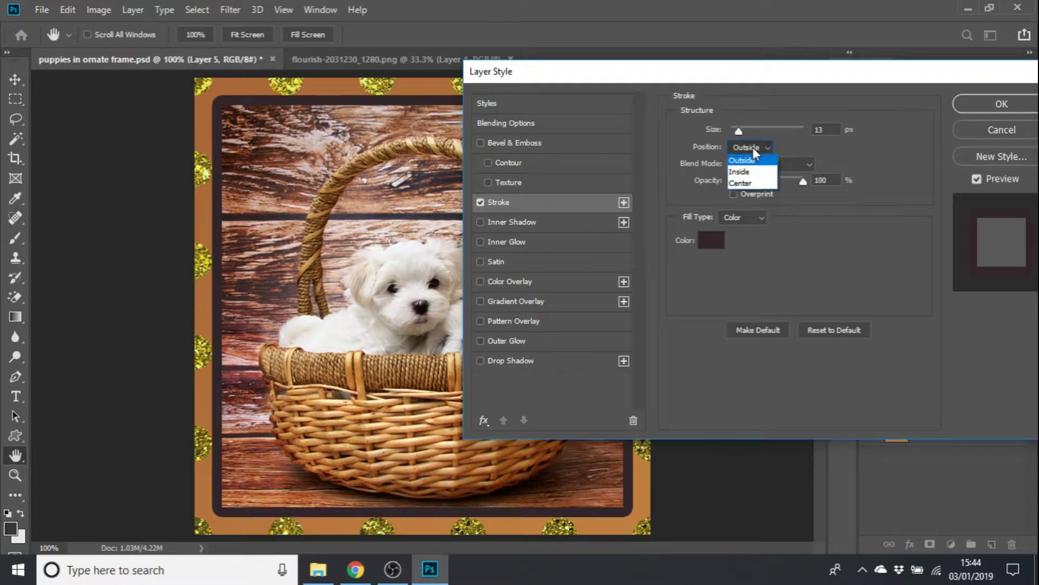
left_click(748, 182)
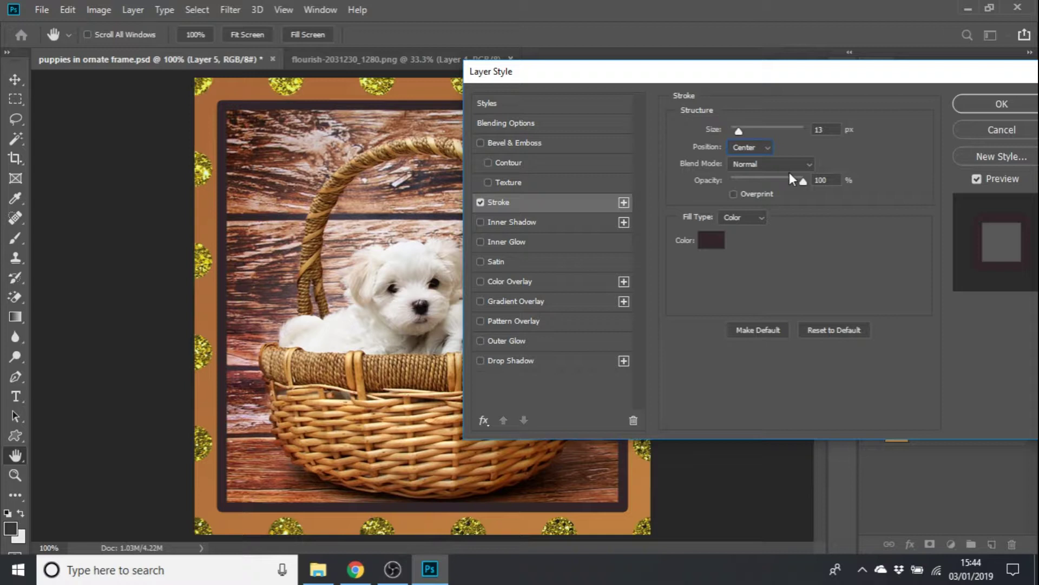
left_click(968, 101)
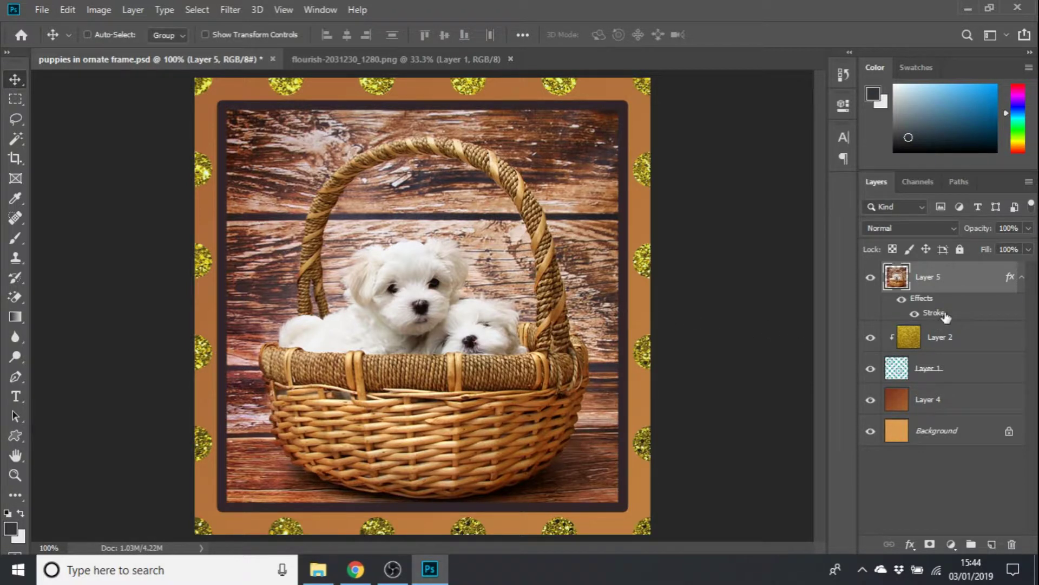
Clear Layer 5's layer style from its right-click menu.
right_click(984, 279)
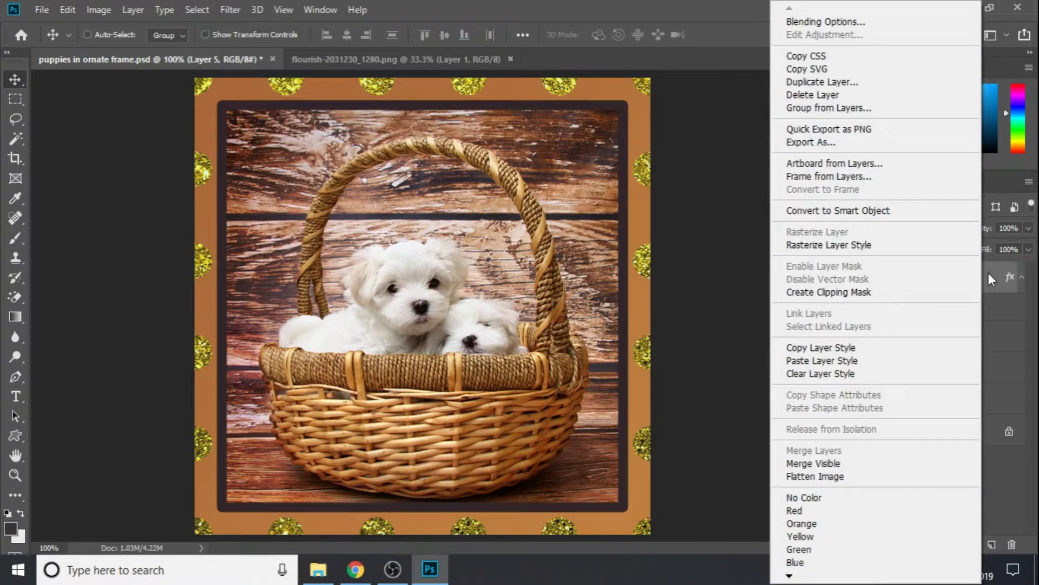
left_click(887, 379)
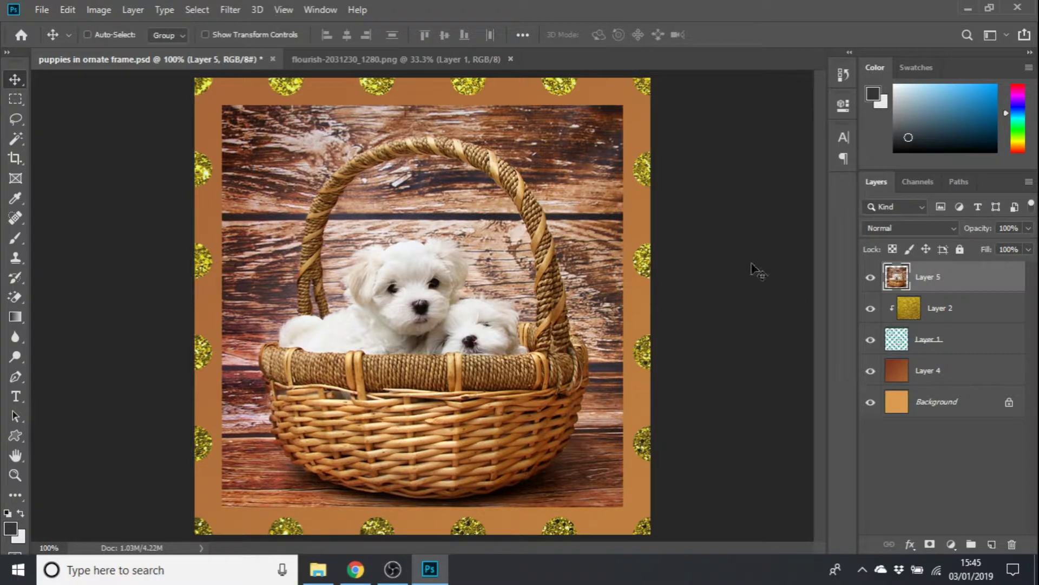
Switch to flourish-2031230_1280.png and select its entire canvas with Ctrl+A.
left_click(399, 61)
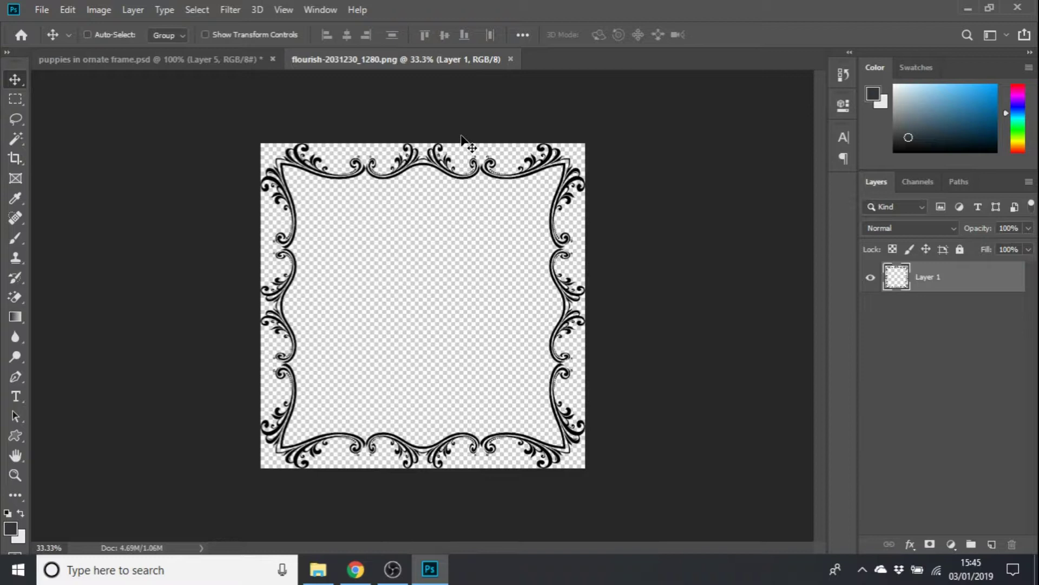
key("ctrl+a")
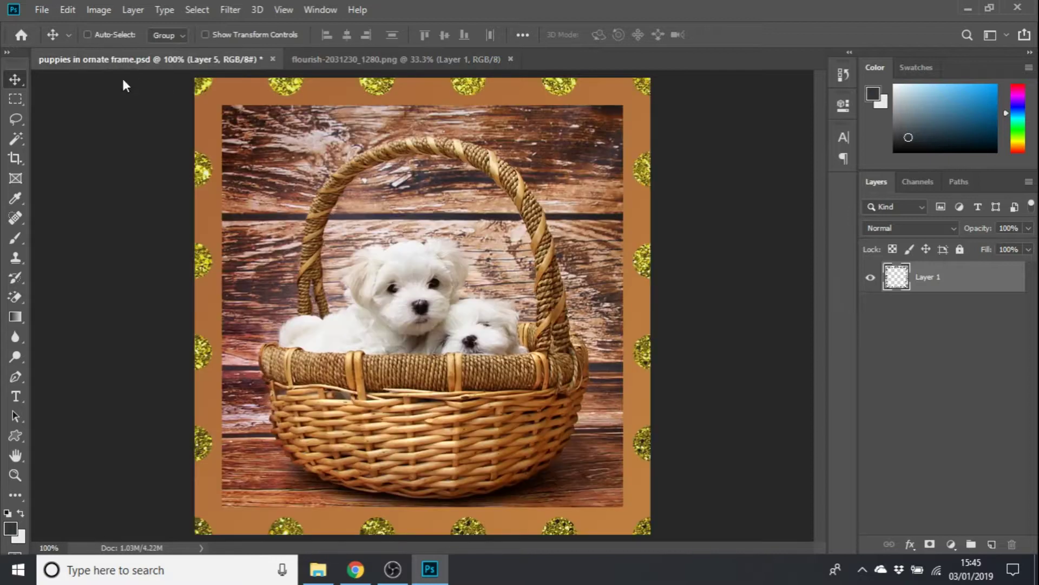
Drag the flourish layer into the puppies document, then zoom out twice.
left_click_drag(219, 91, 138, 118)
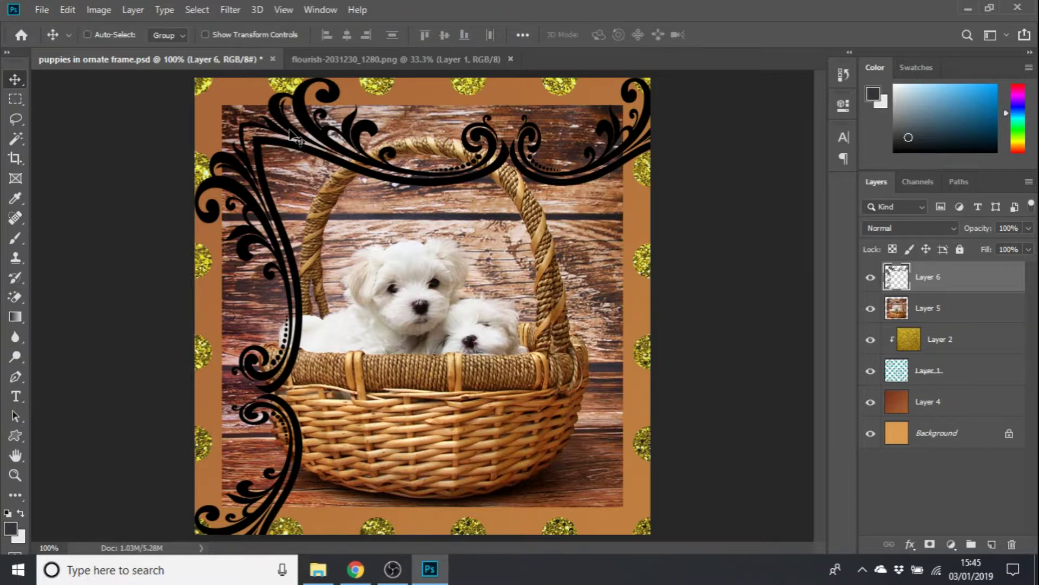
key("ctrl+minus")
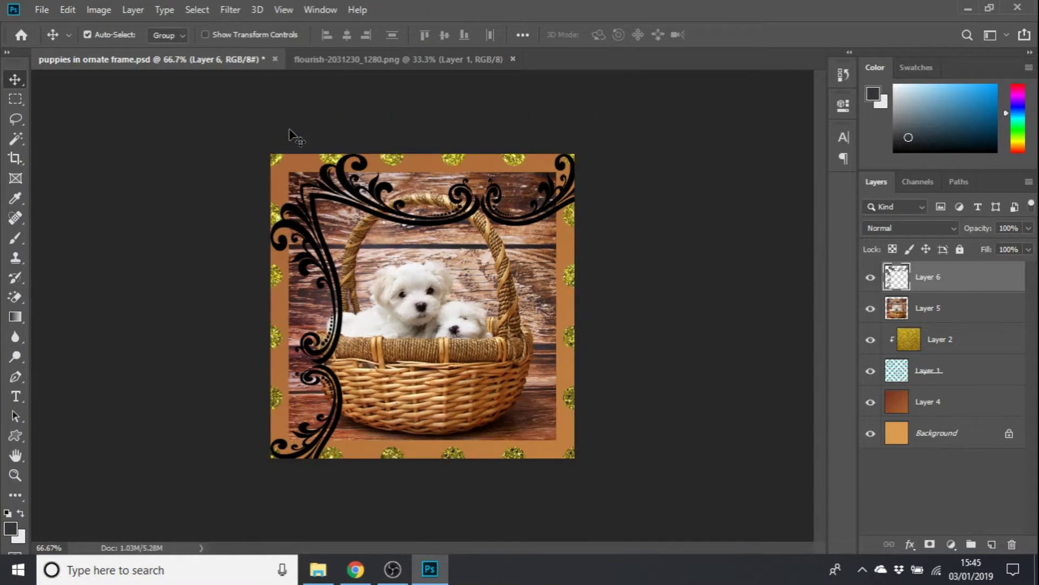
key("ctrl+minus")
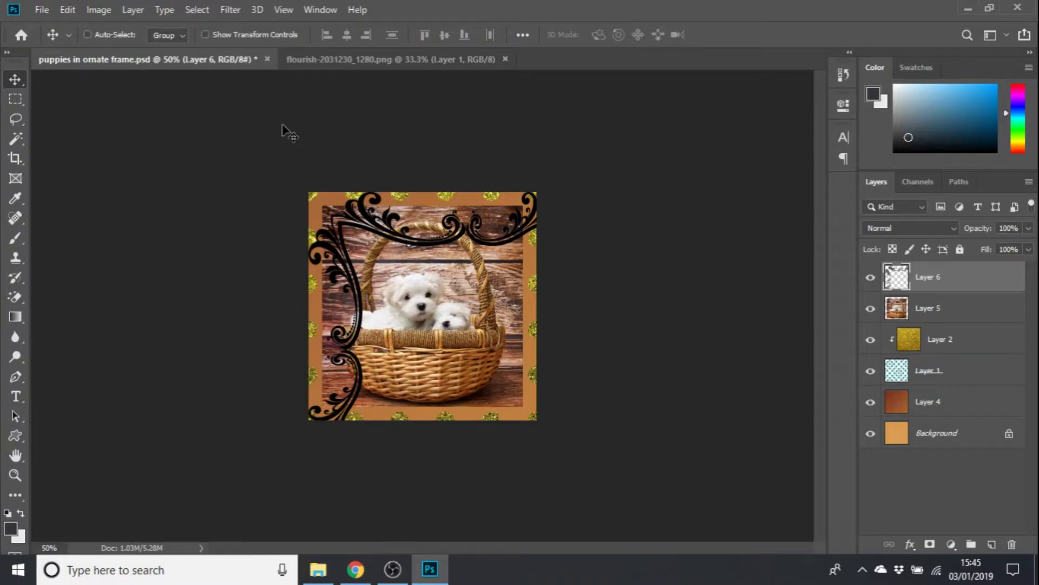
left_click(13, 78)
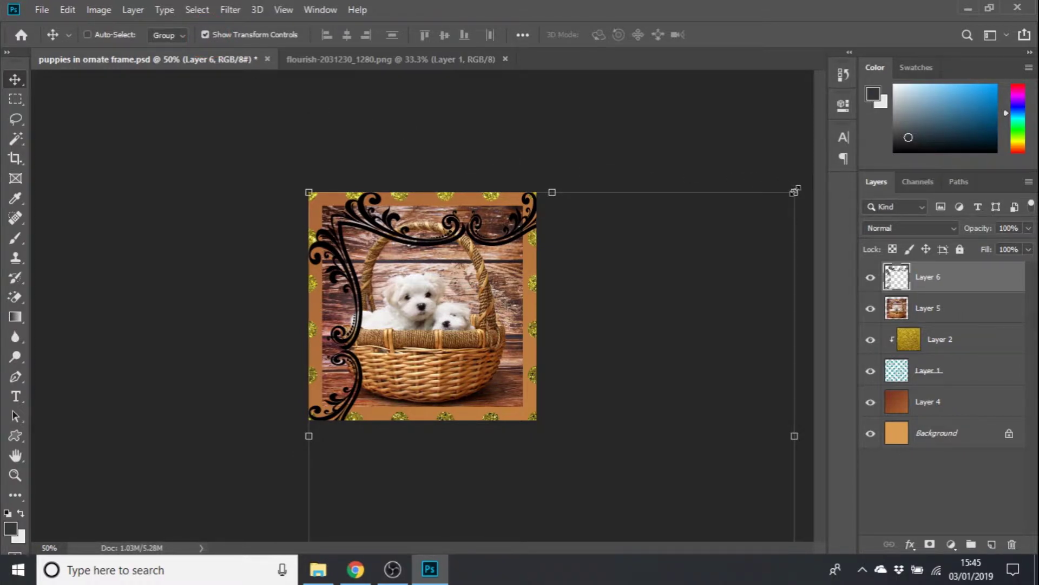
Scale the flourish frame down and move it over the puppy photo.
left_click_drag(795, 192, 534, 377)
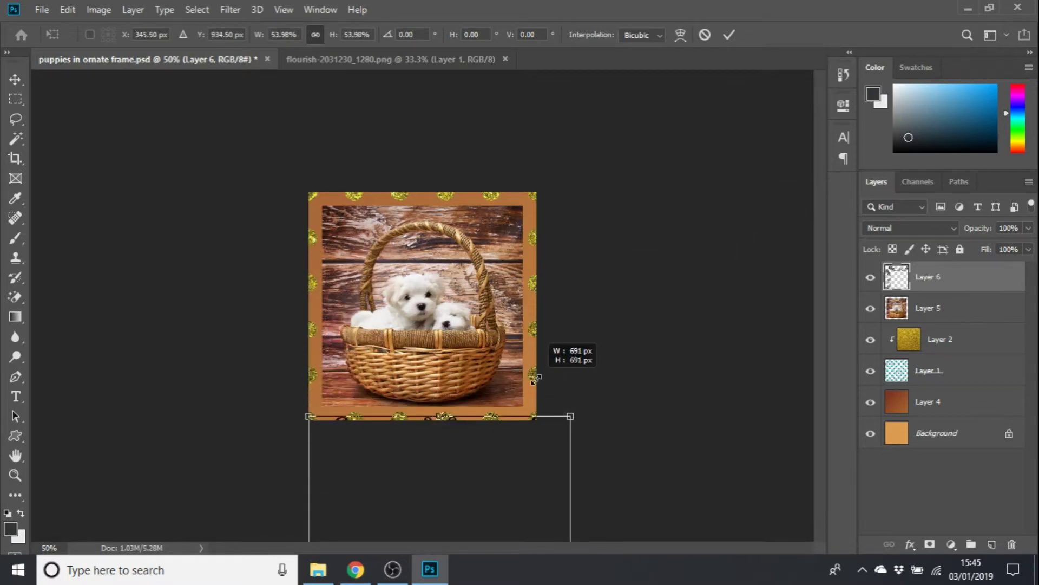
left_click_drag(460, 460, 467, 241)
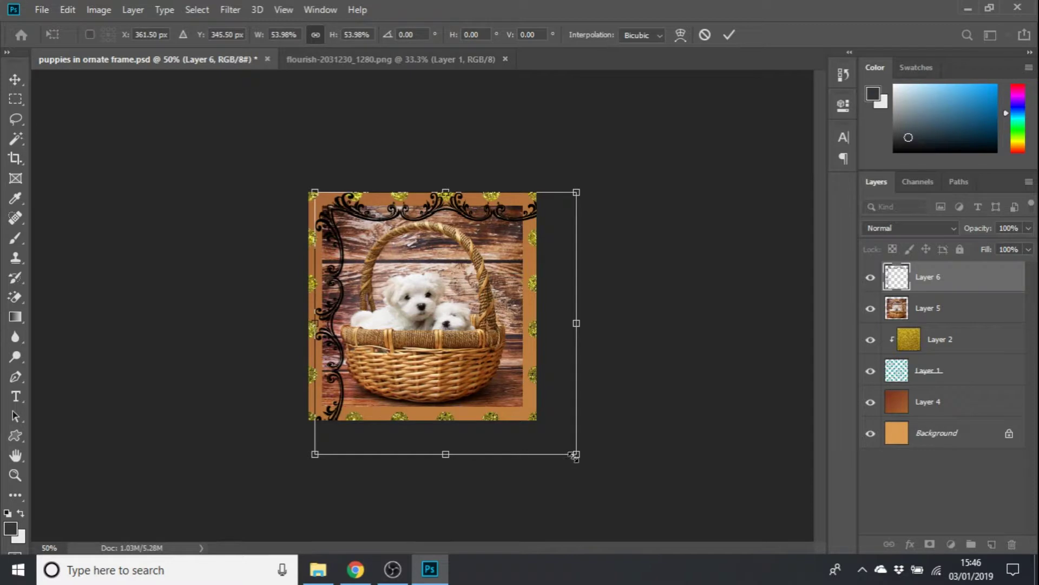
mouse_move(576, 454)
left_mouse_down()
mouse_move(533, 414)
mouse_move(511, 423)
mouse_move(496, 412)
mouse_move(558, 441)
mouse_move(514, 425)
left_mouse_up()
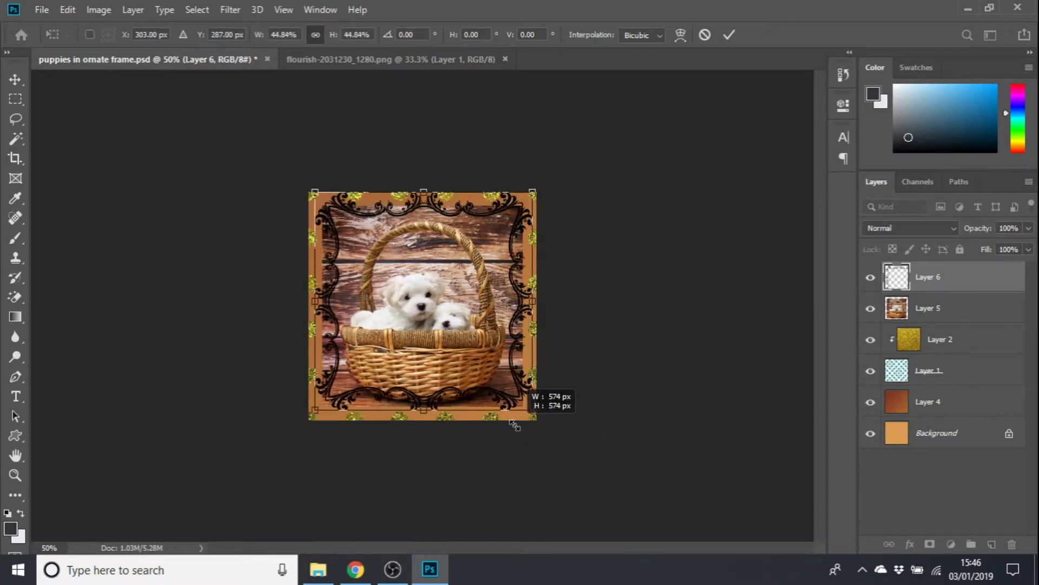
mouse_move(514, 425)
left_mouse_down()
mouse_move(560, 434)
mouse_move(522, 378)
mouse_move(518, 412)
left_mouse_up()
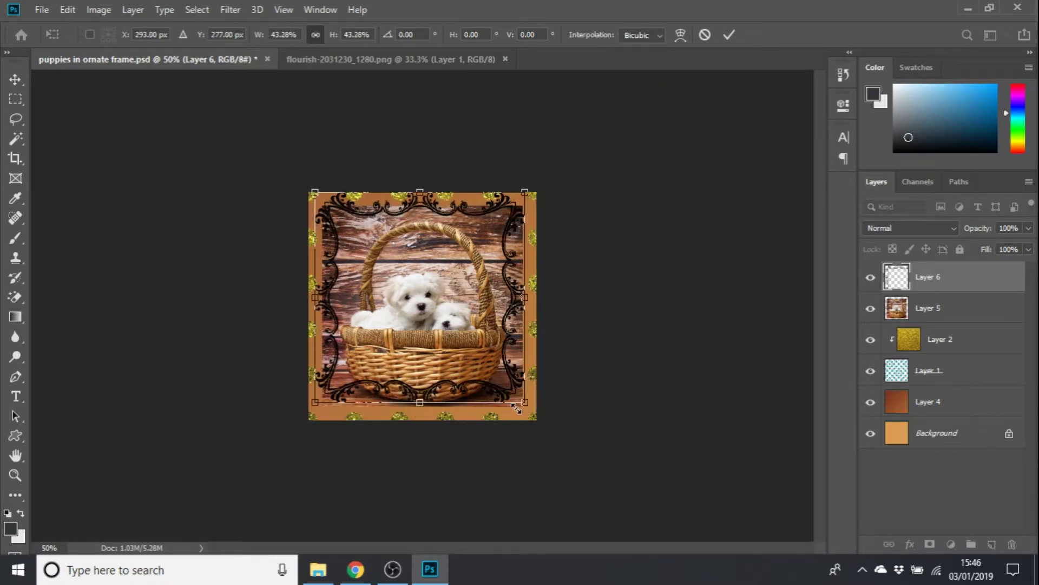
Zoom in, fine-tune the frame to about 41% and centred, then commit the transform.
key("ctrl+plus")
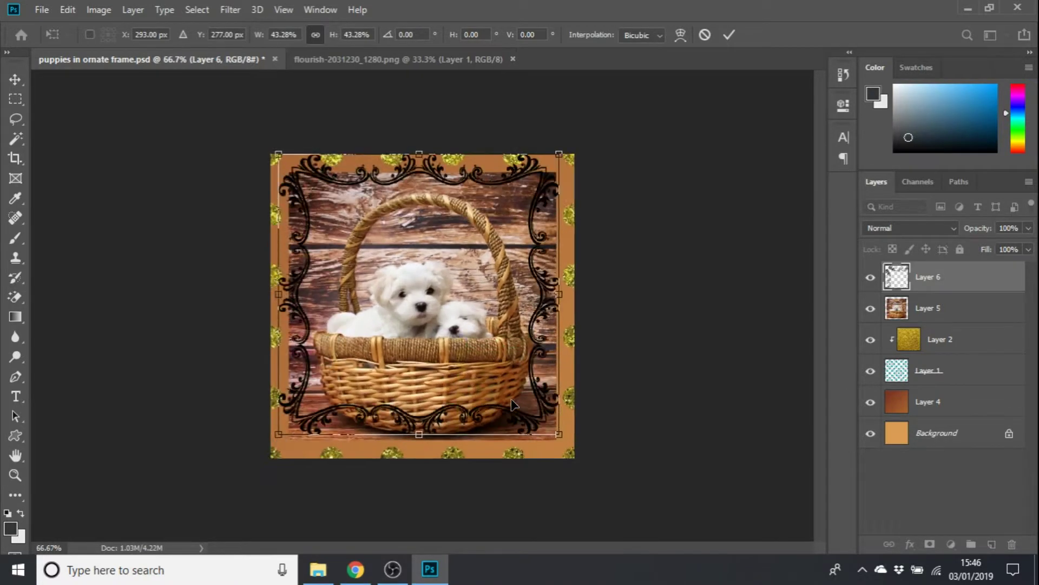
key("ctrl+plus")
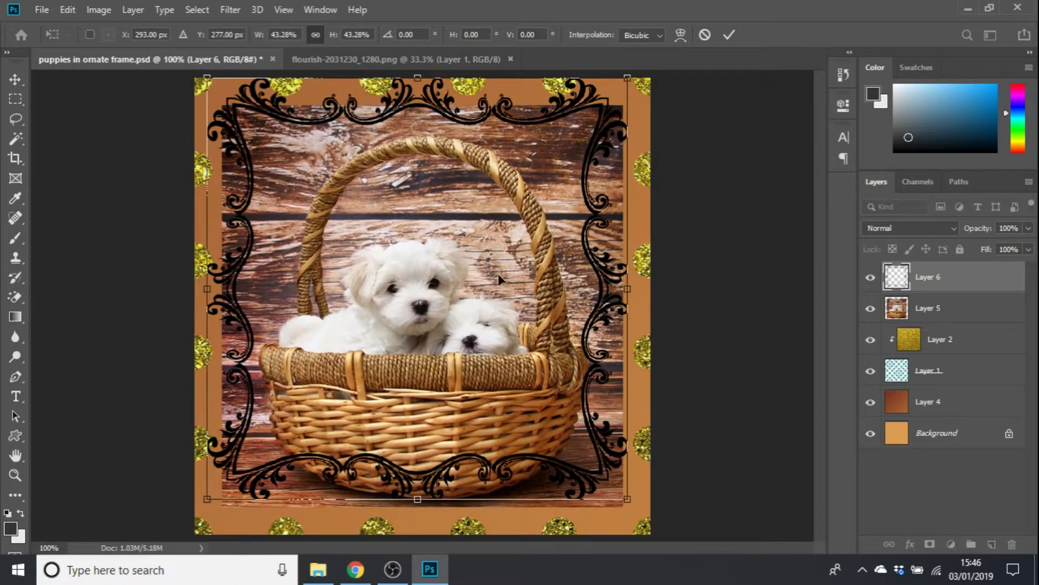
mouse_move(494, 277)
left_mouse_down()
mouse_move(500, 284)
mouse_move(490, 286)
left_mouse_up()
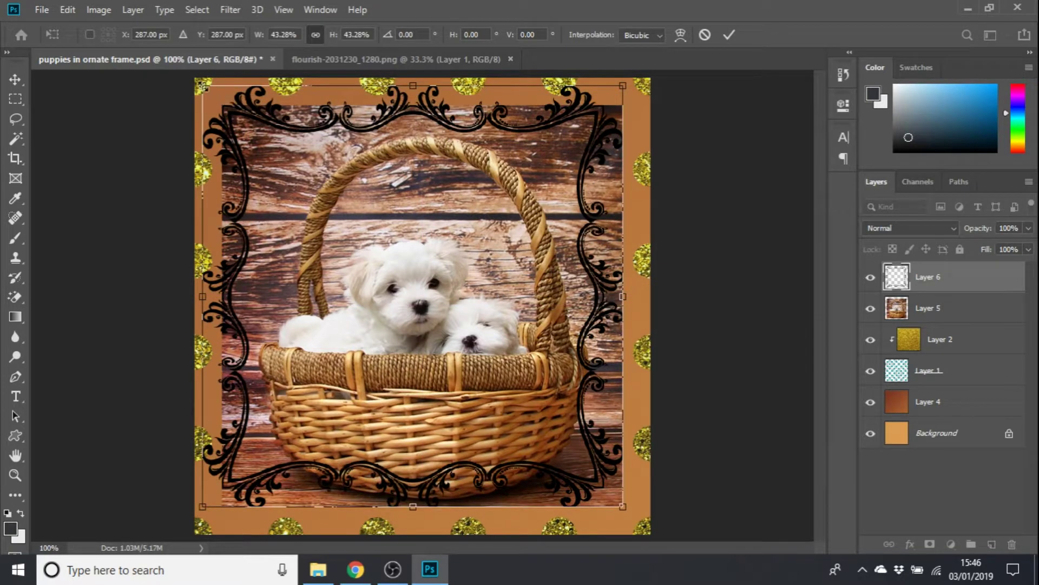
left_click_drag(204, 85, 222, 104)
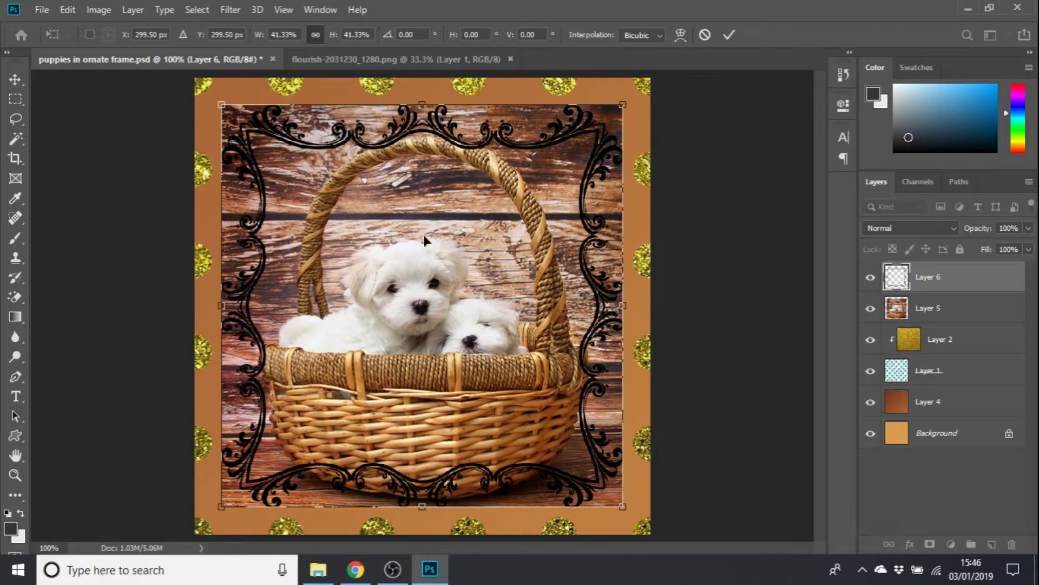
mouse_move(480, 227)
left_mouse_down()
mouse_move(466, 225)
mouse_move(474, 222)
left_mouse_up()
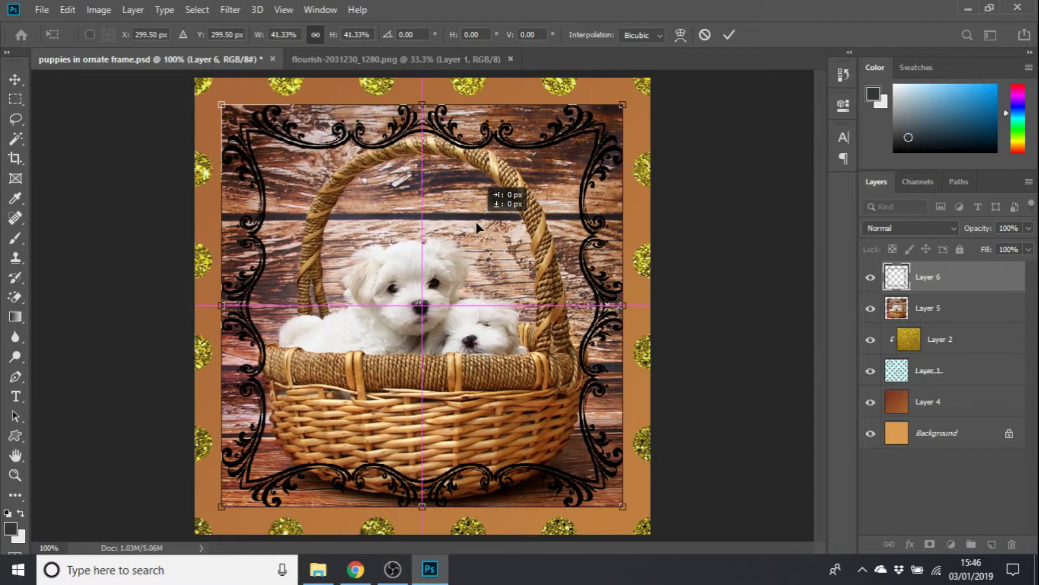
key("Left")
key("Left")
key("Left")
key("Left")
key("Left")
key("Left")
key("Left")
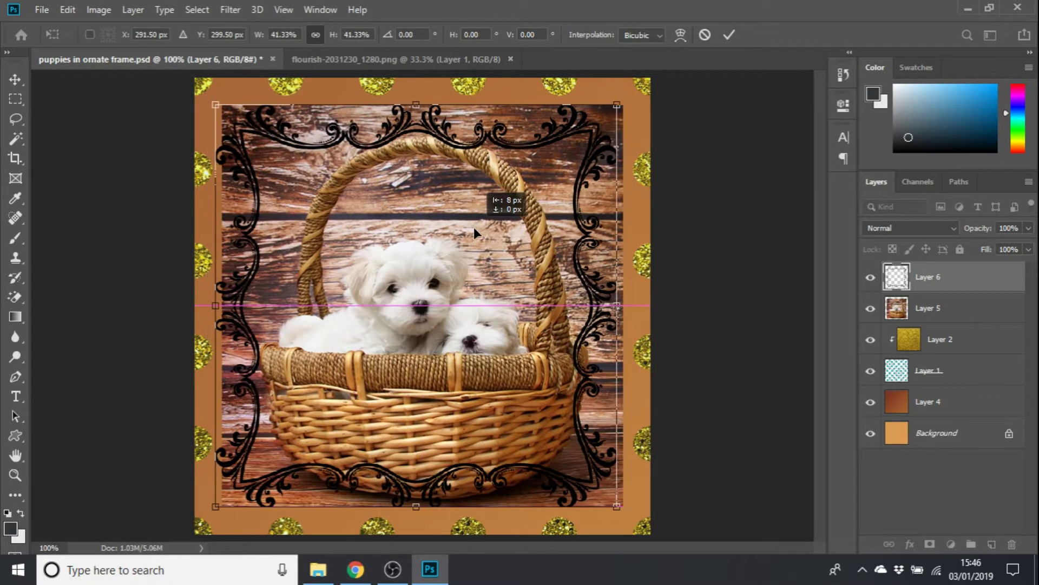
key("Right")
key("Right")
key("Right")
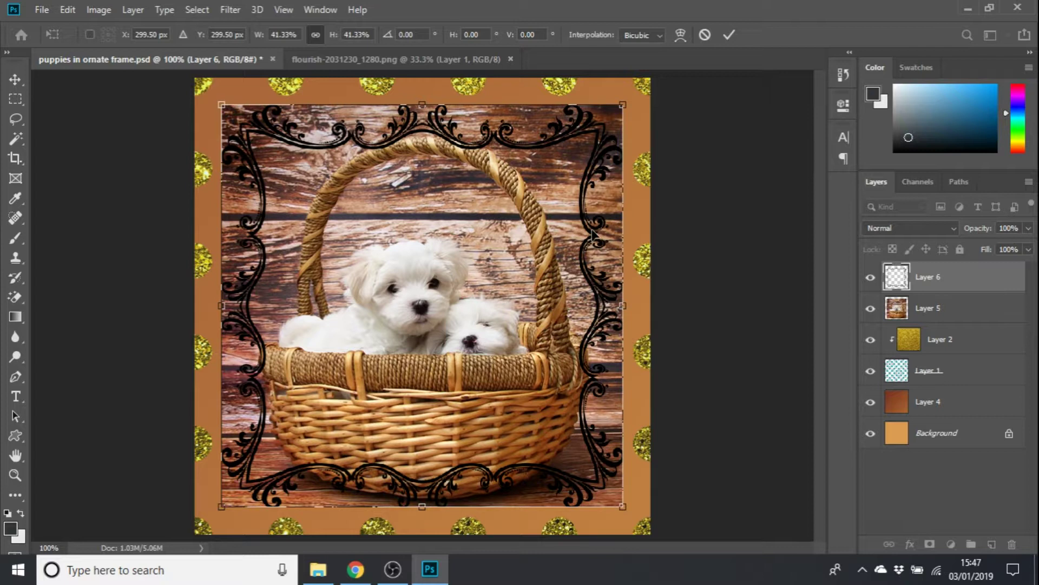
key("Return")
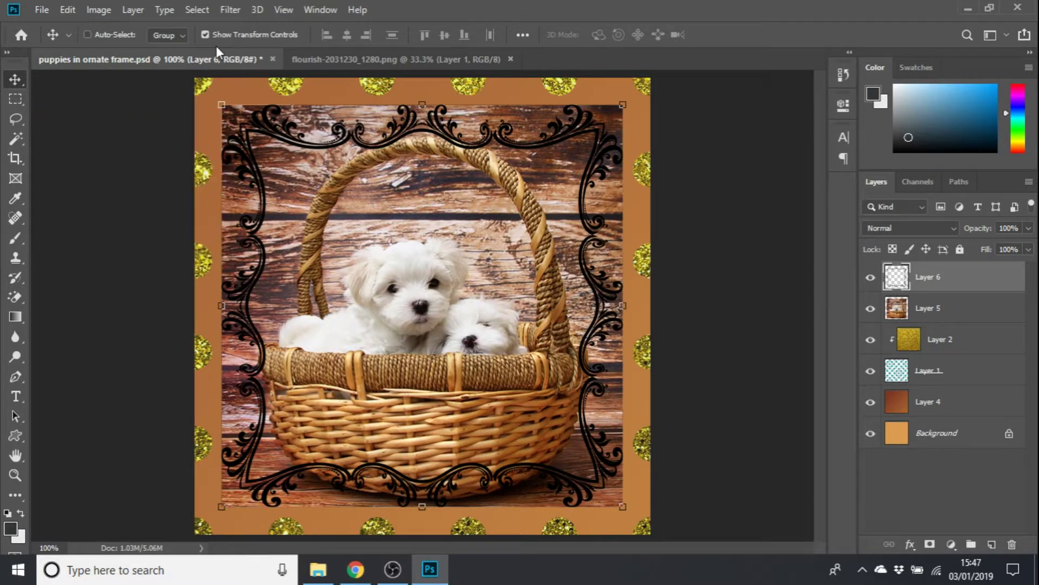
Hide transform controls, then Magic Wand the empty interior of the frame on Layer 6.
left_click(205, 34)
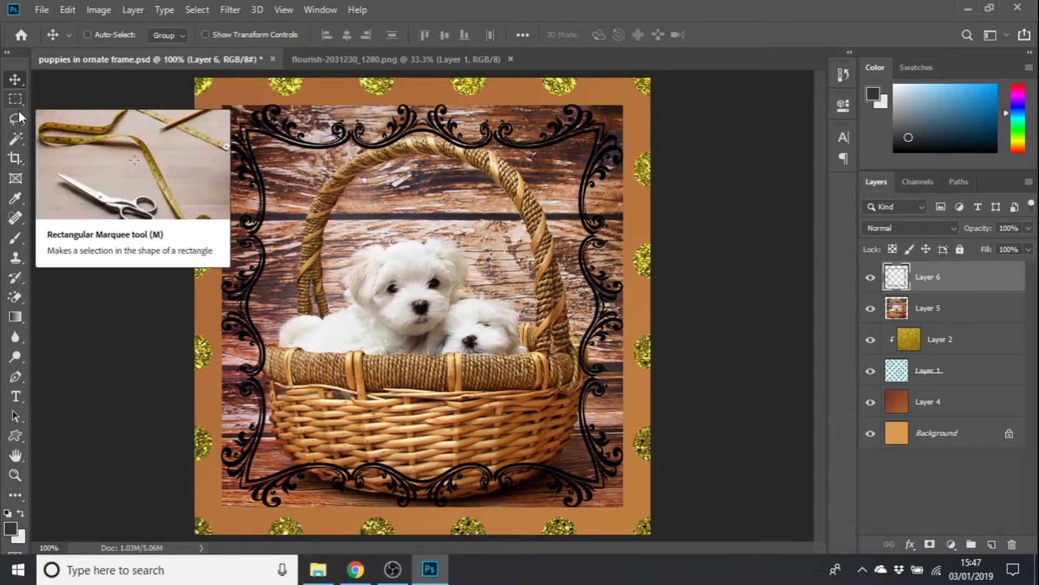
left_click(17, 142)
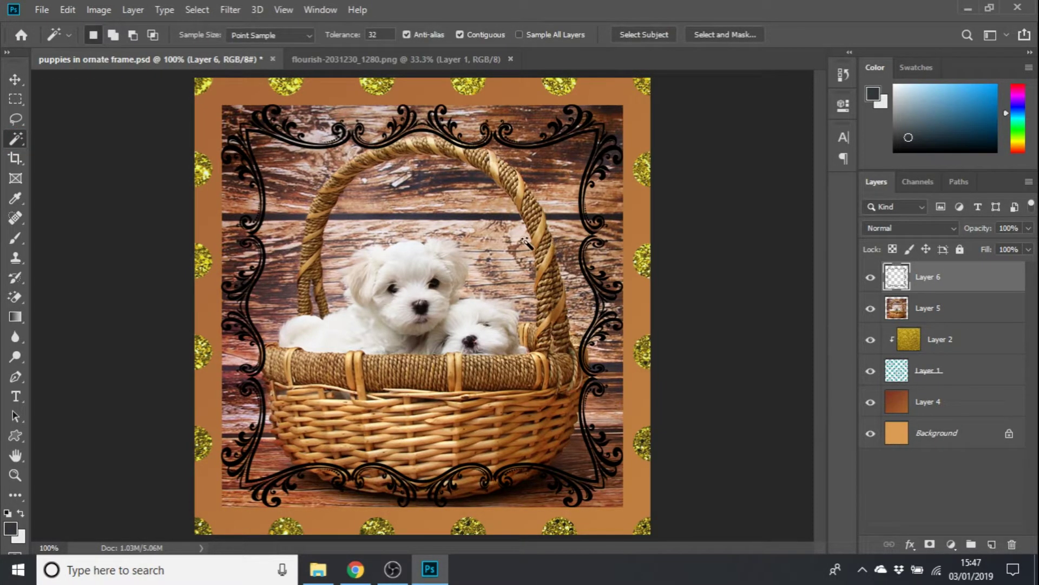
left_click(958, 279)
left_click(425, 239)
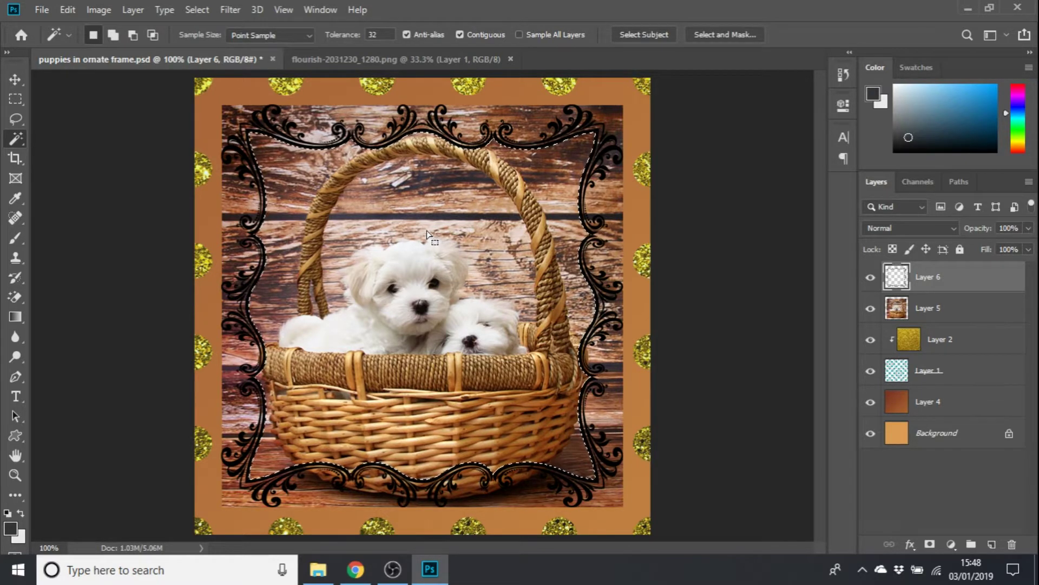
Invert the selection, delete Layer 5's photo outside the frame, then deselect.
left_click(196, 11)
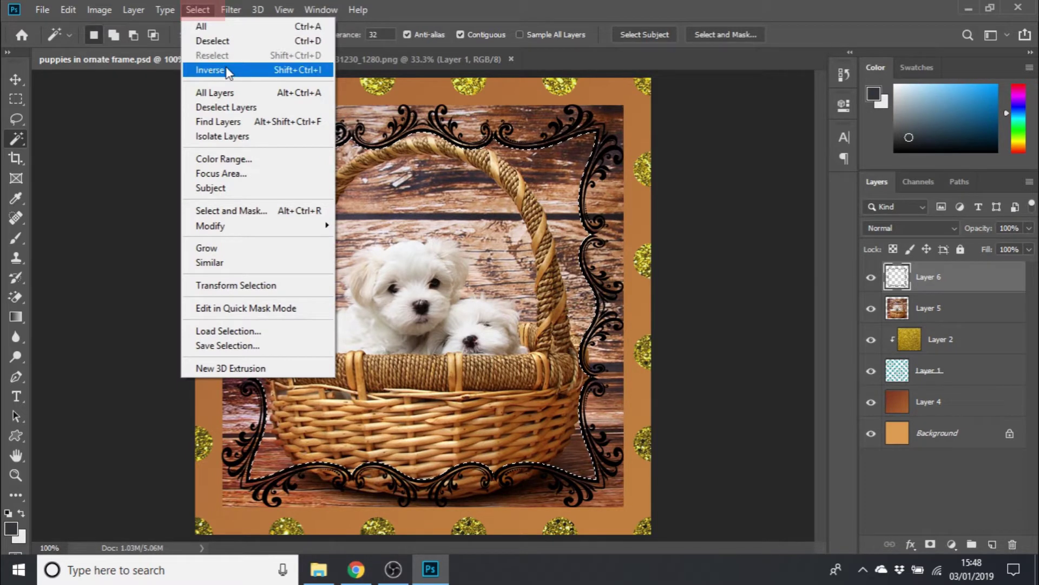
left_click(210, 70)
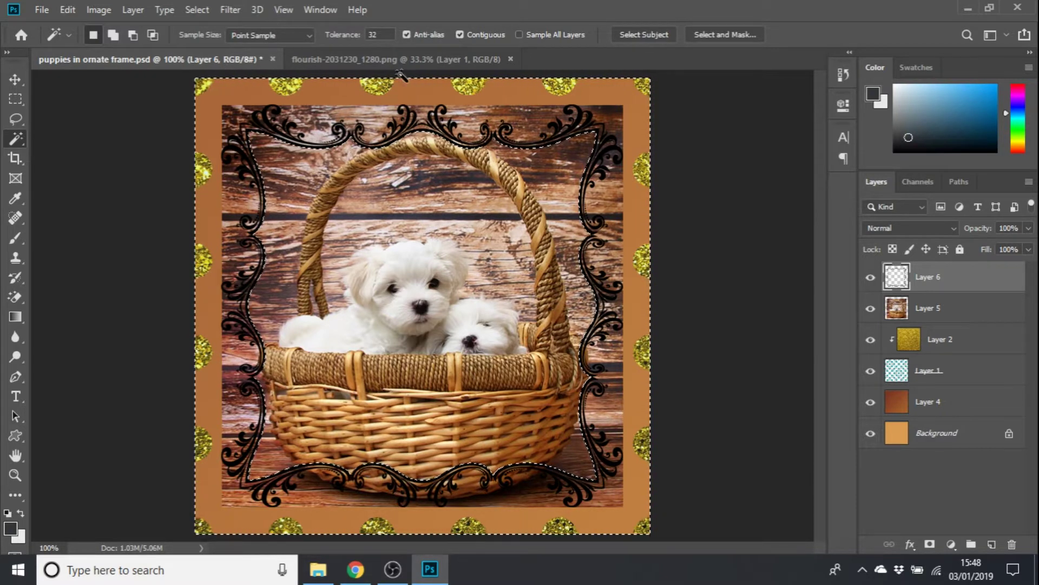
left_click(986, 314)
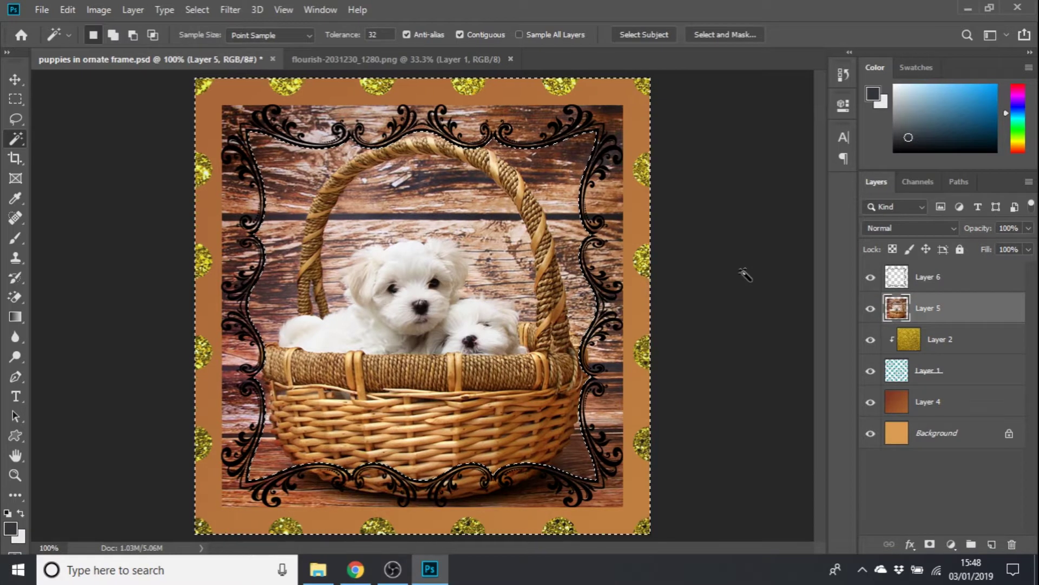
key("Delete")
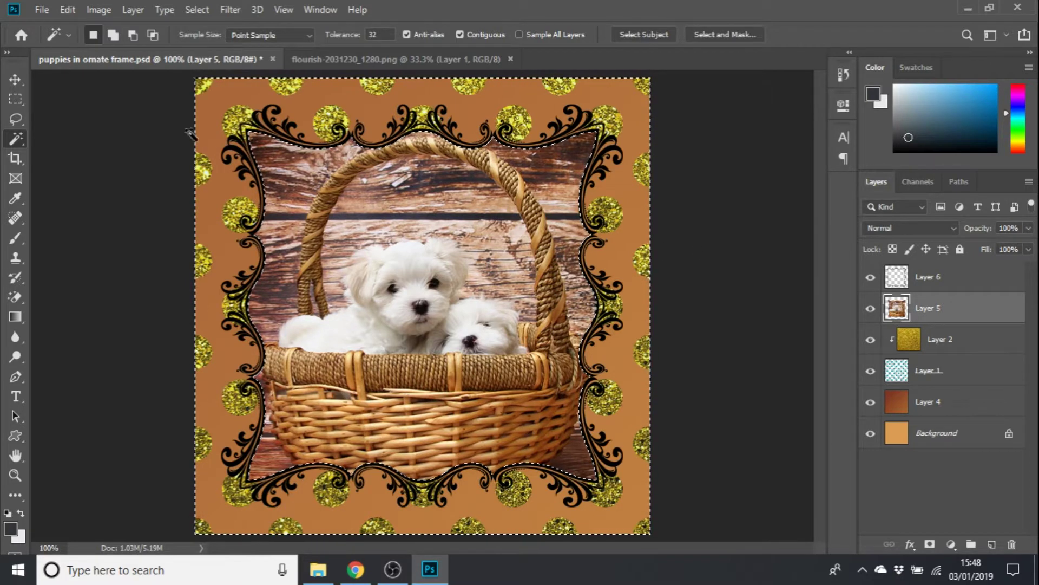
left_click(15, 99)
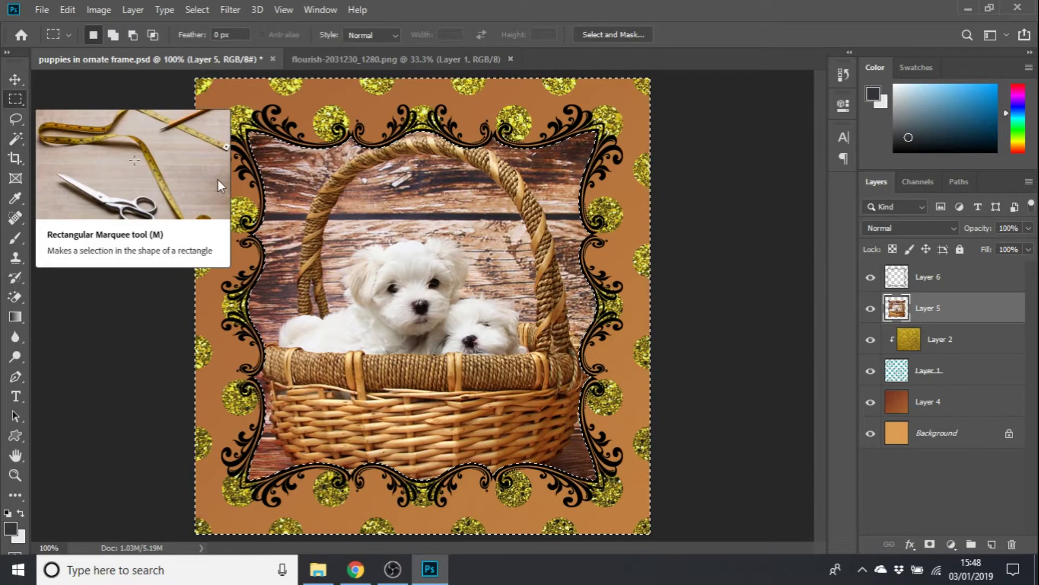
left_click(110, 116)
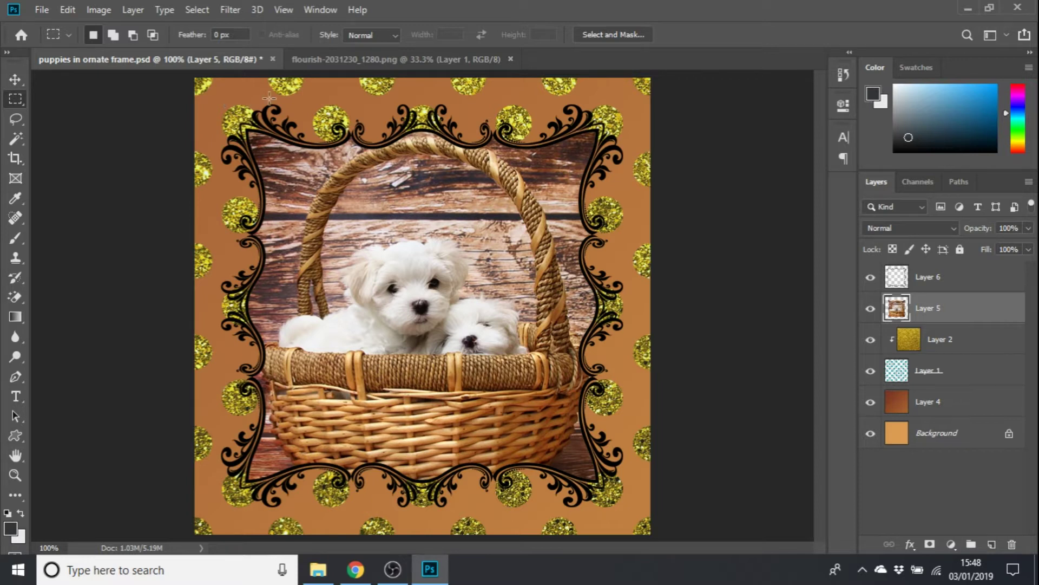
Add a Color Overlay effect to the frame layer (Layer 6).
left_click(984, 281)
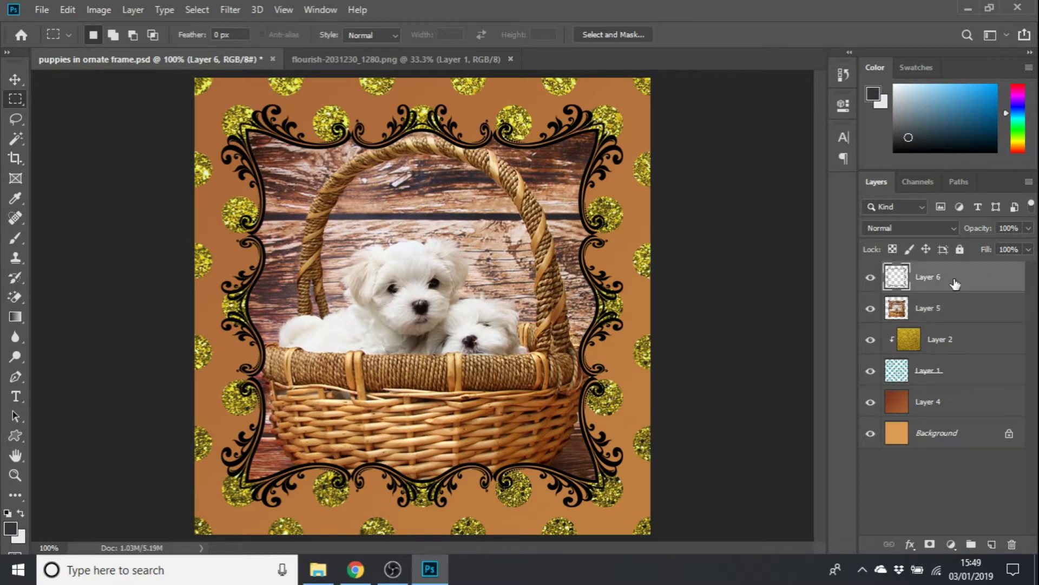
double_click(1006, 278)
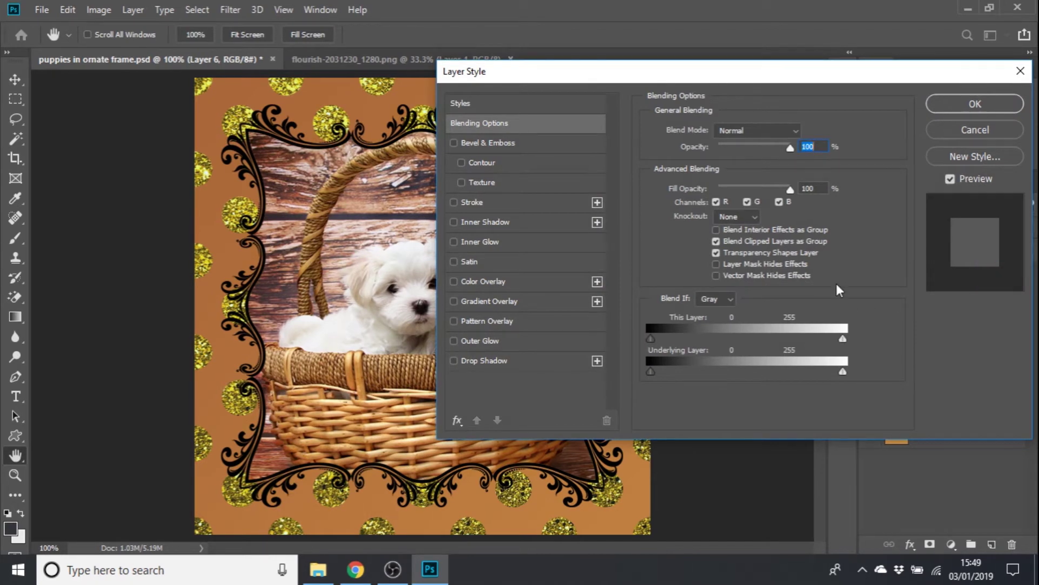
left_click_drag(555, 77, 598, 93)
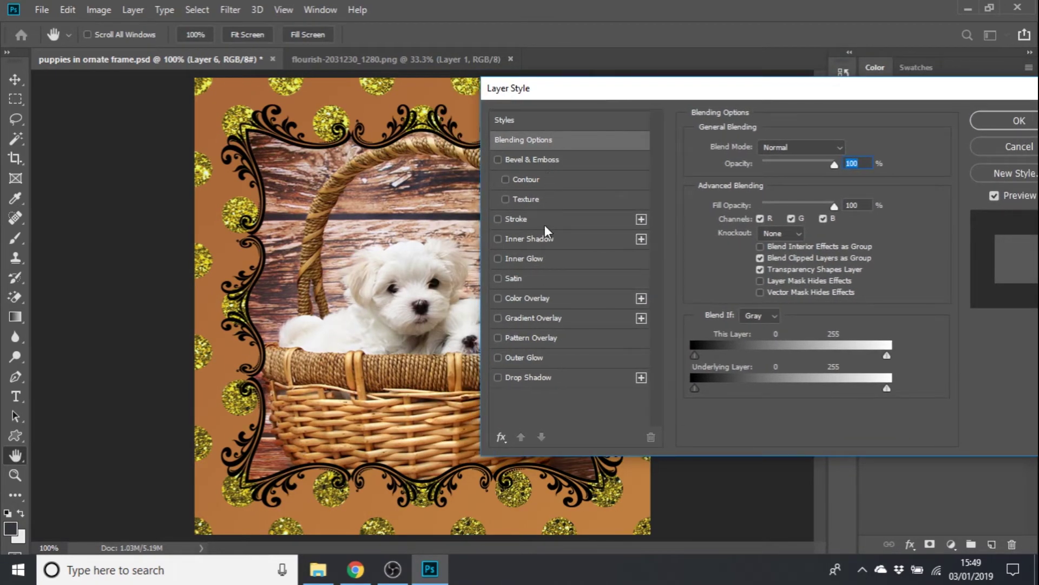
left_click(547, 297)
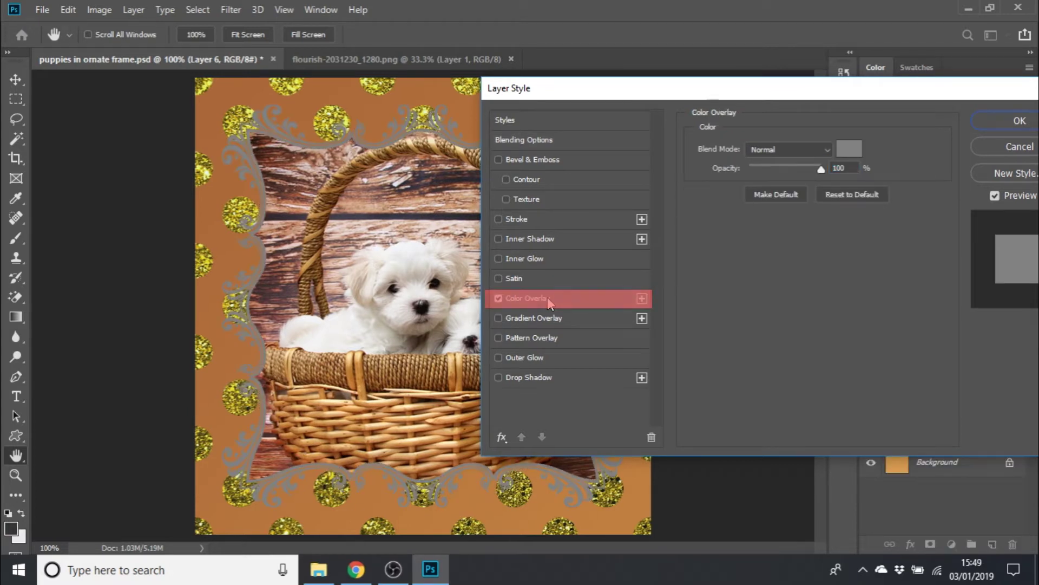
Set the overlay colour to dark purple-grey 24212f and apply it.
left_click(849, 148)
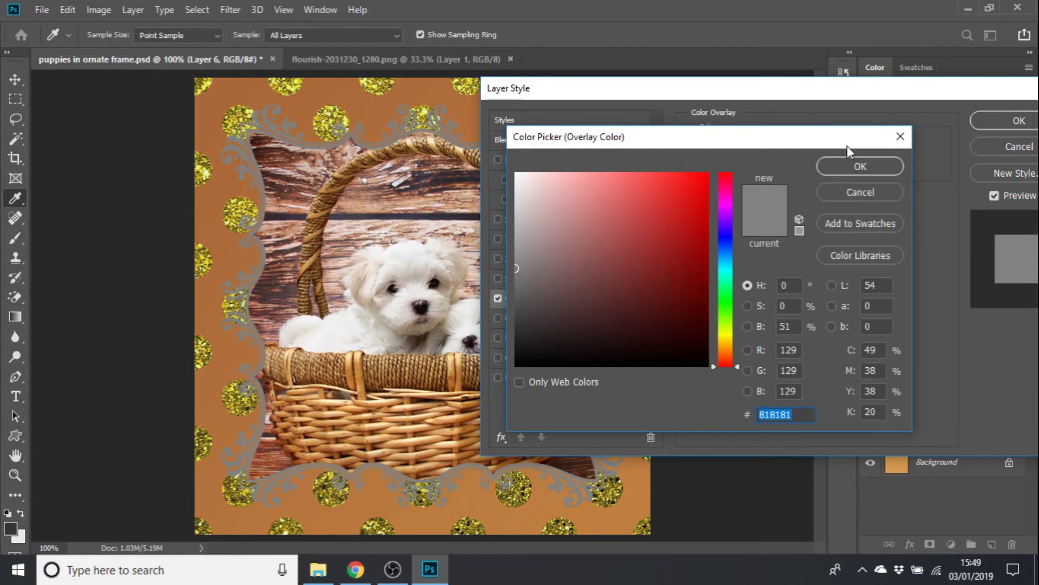
left_click(292, 283)
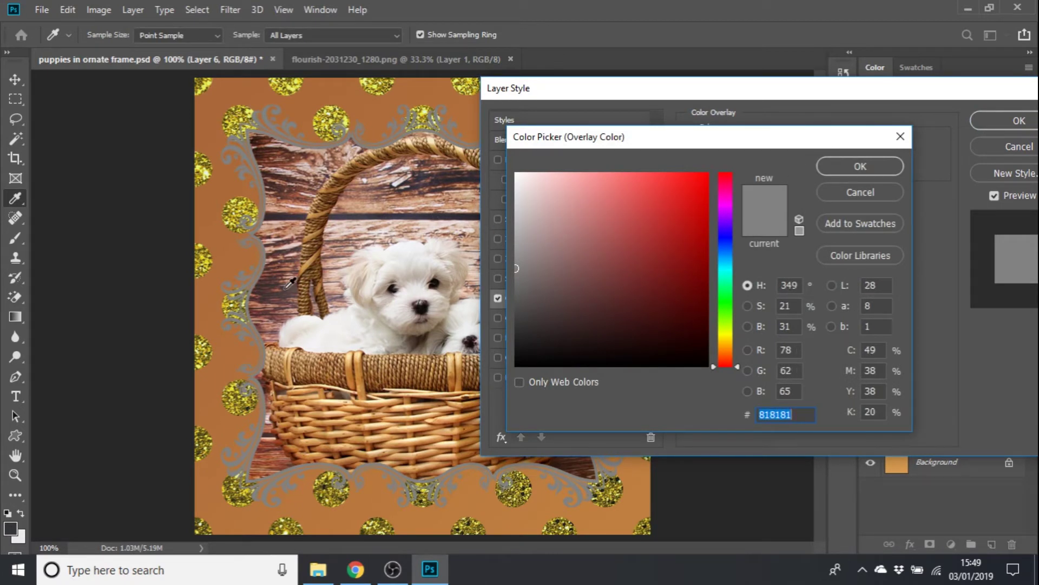
left_click(284, 290)
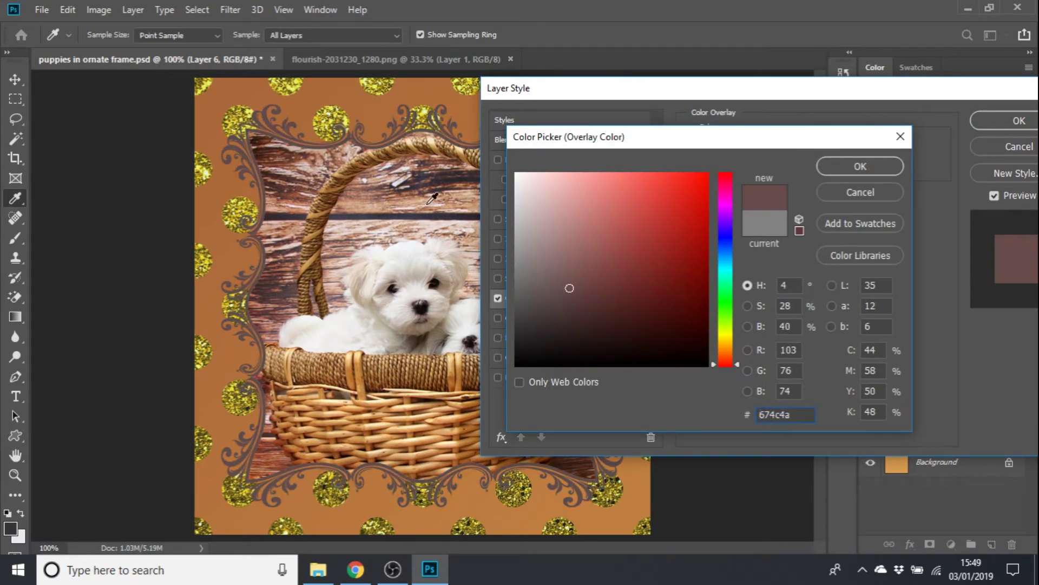
left_click(434, 210)
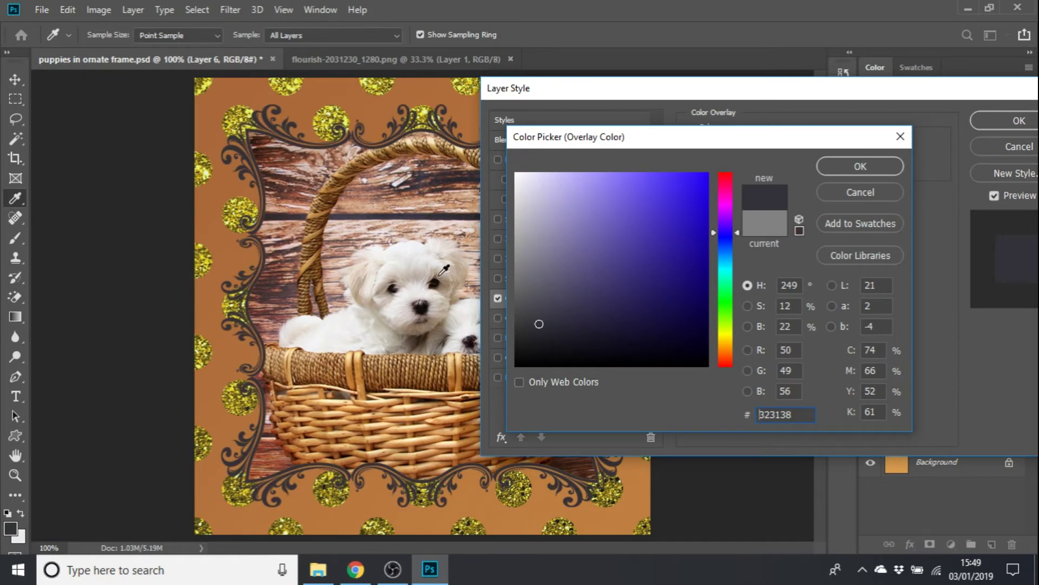
left_click(465, 213)
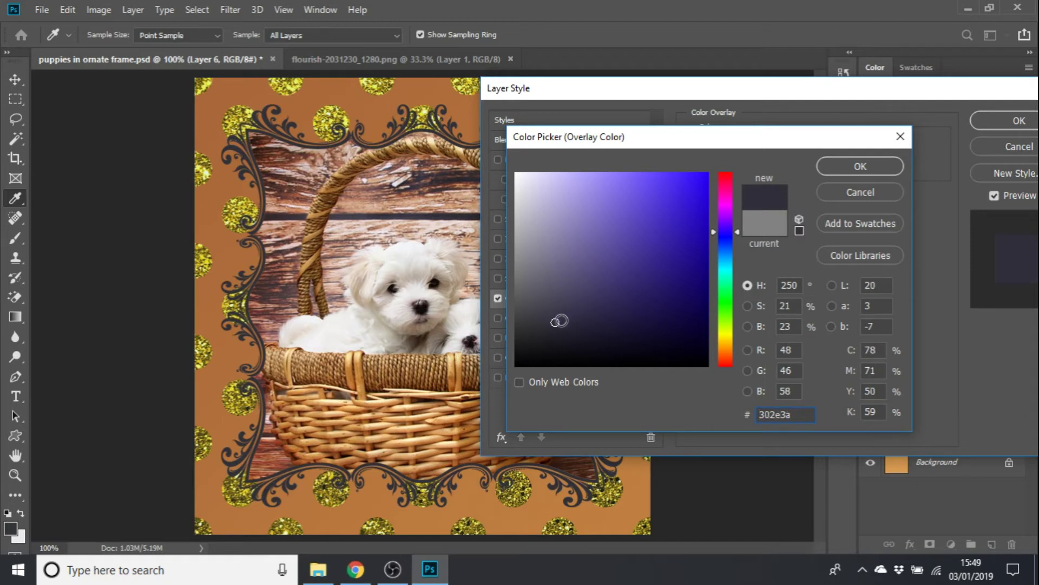
left_click(573, 336)
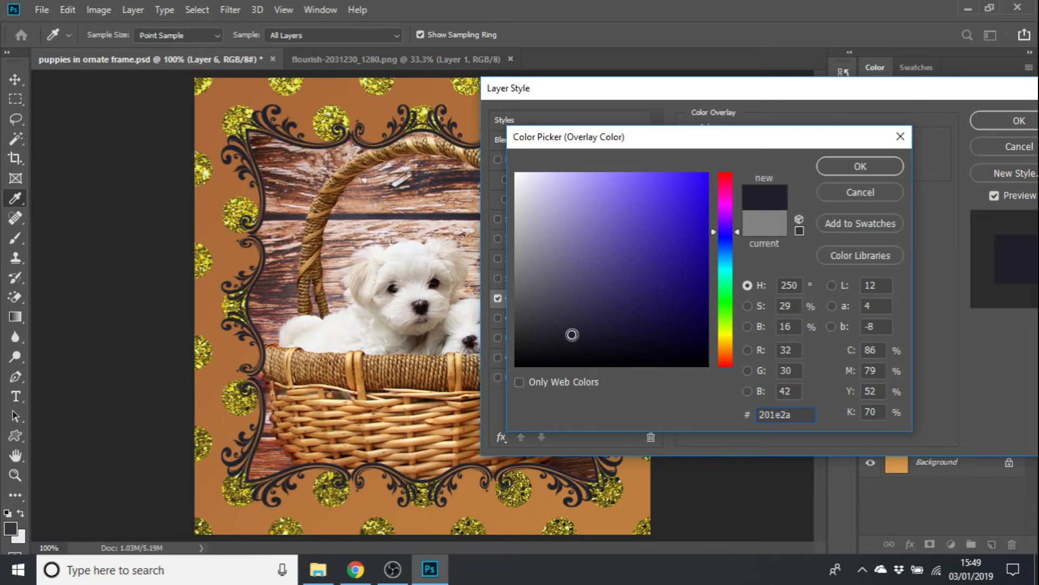
left_click(575, 335)
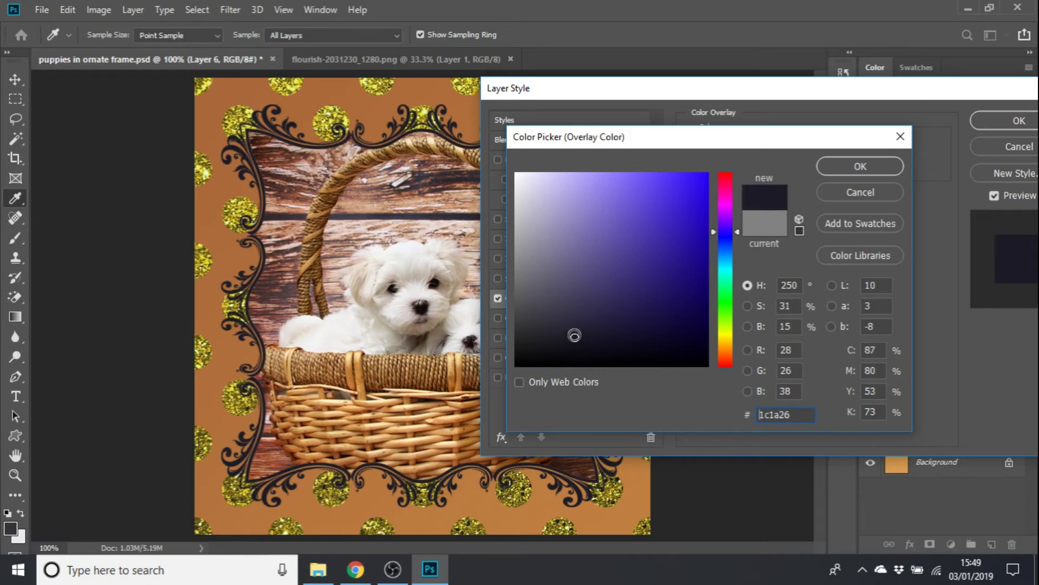
left_click_drag(574, 335, 571, 330)
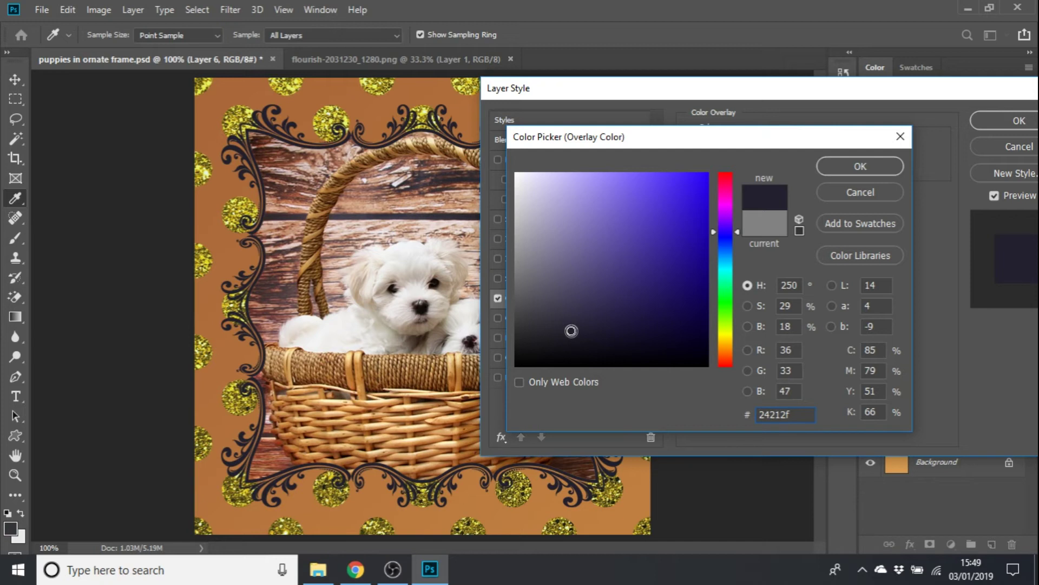
left_click(860, 166)
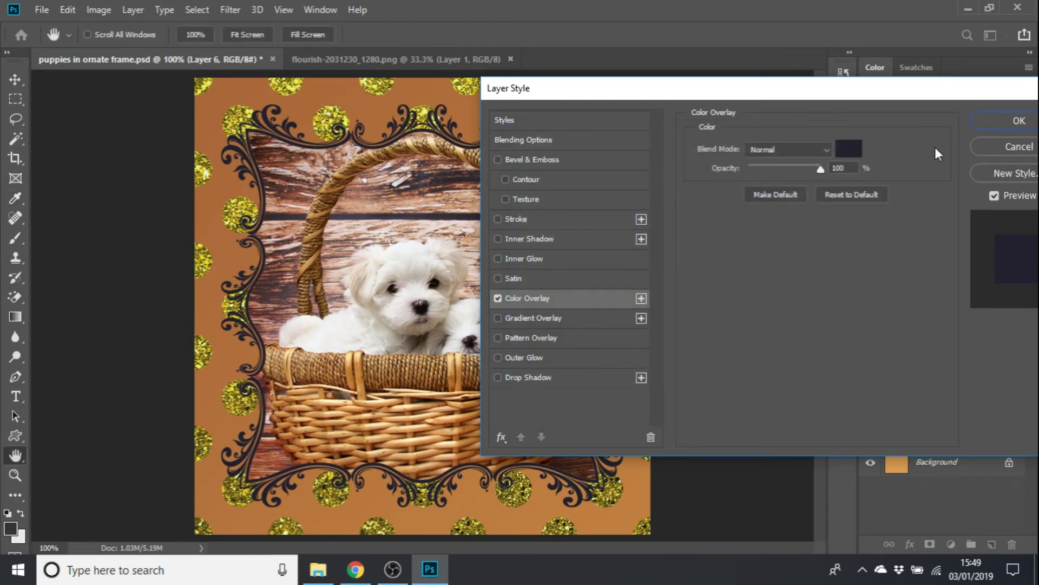
left_click(984, 123)
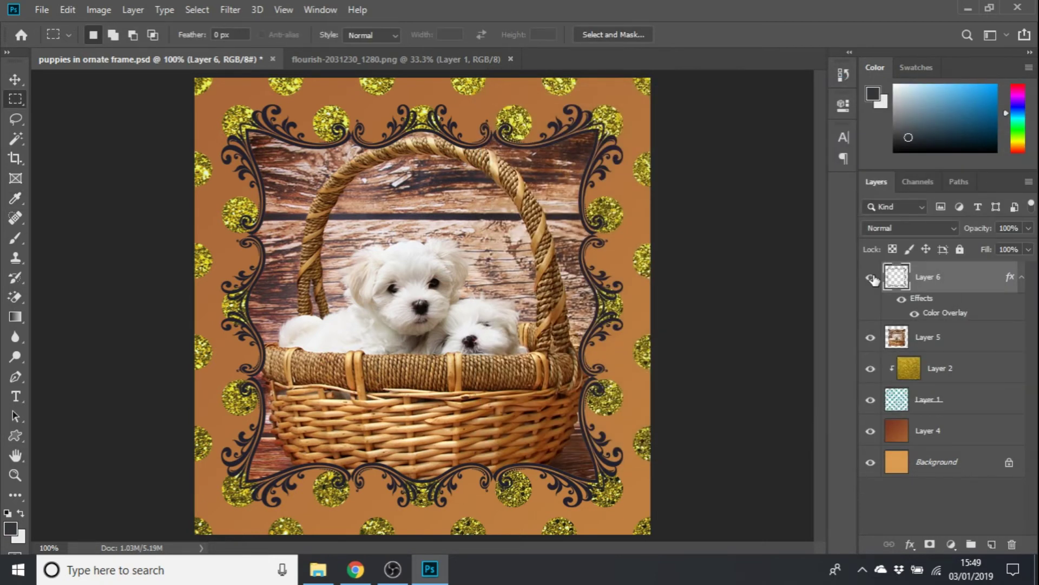